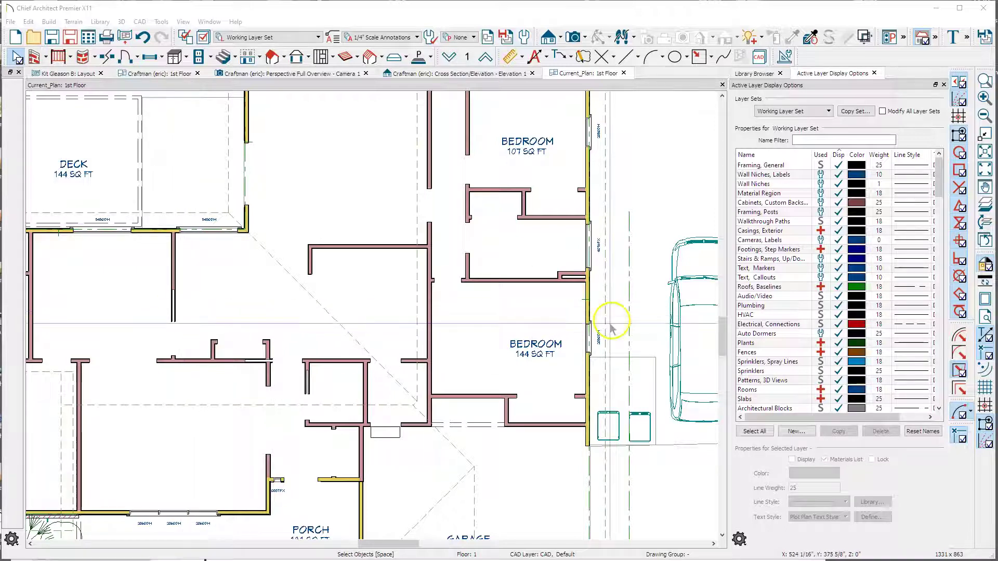
click(631, 285)
click(631, 301)
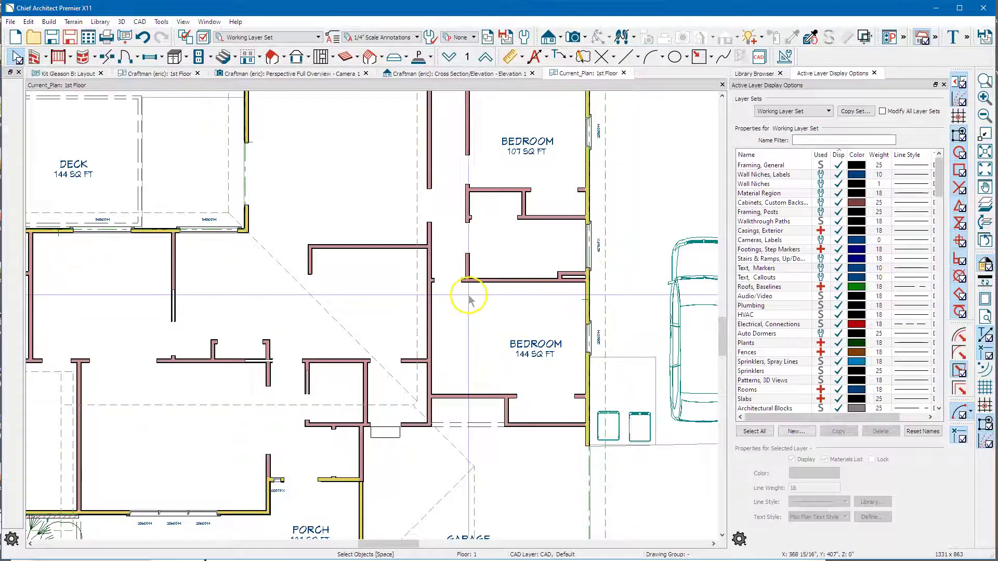
click(407, 242)
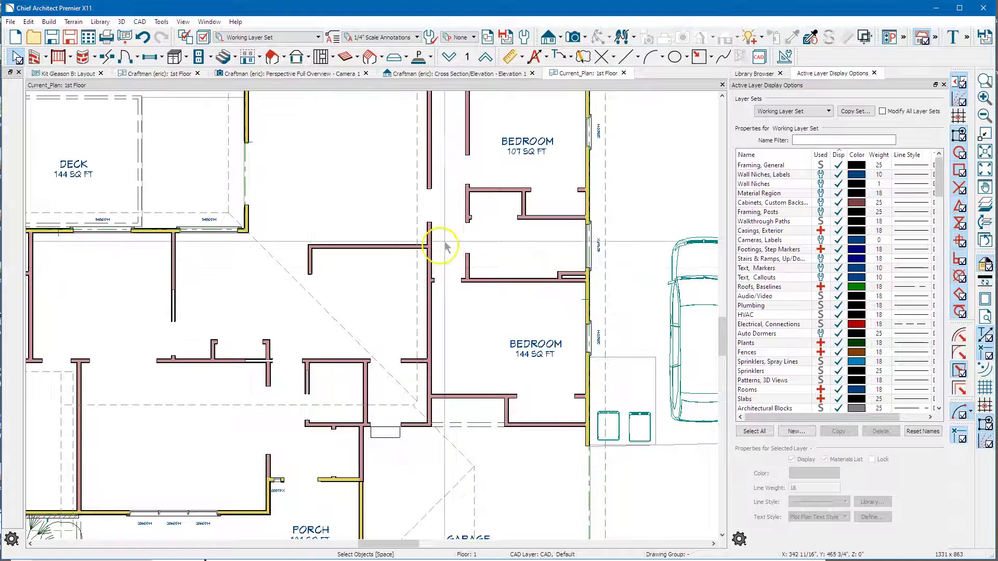
Draw a horizontal CAD line about 2'-6" long from the wall's main layer through the house's inside corner beside the deck
scroll(308, 240, up, 8)
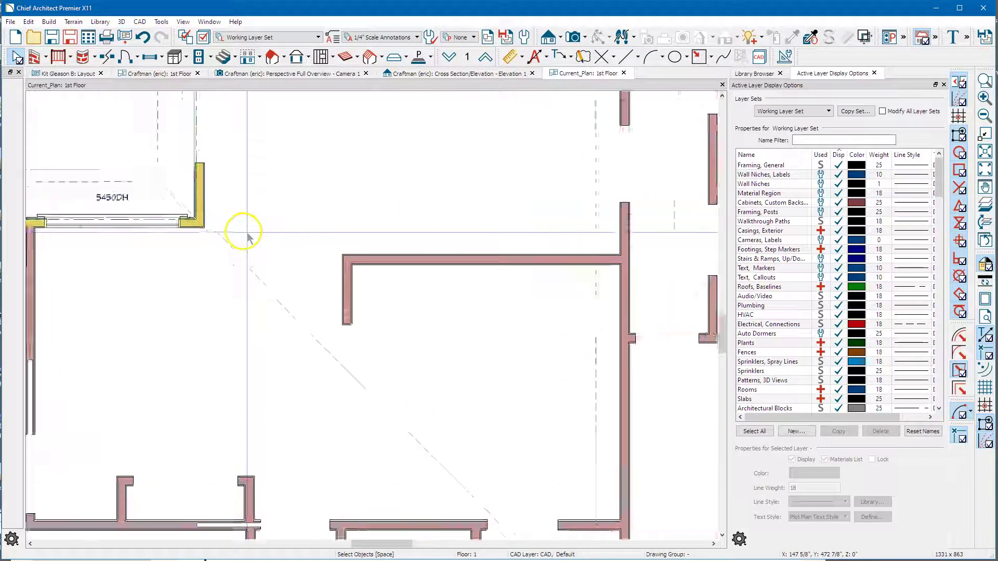
middle_drag(214, 214, 292, 251)
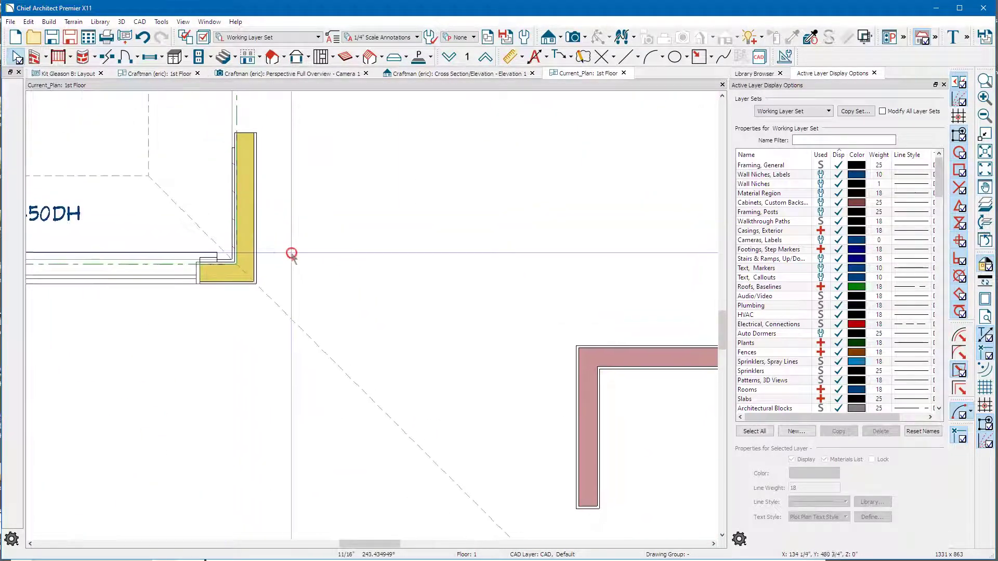
click(628, 56)
scroll(258, 253, up, 1)
scroll(255, 257, up, 3)
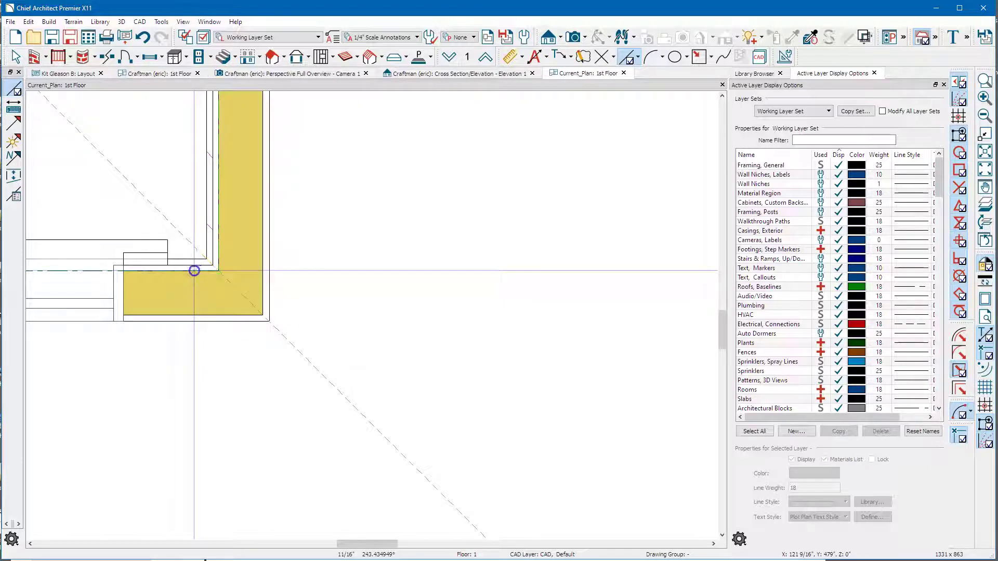
drag(194, 271, 580, 271)
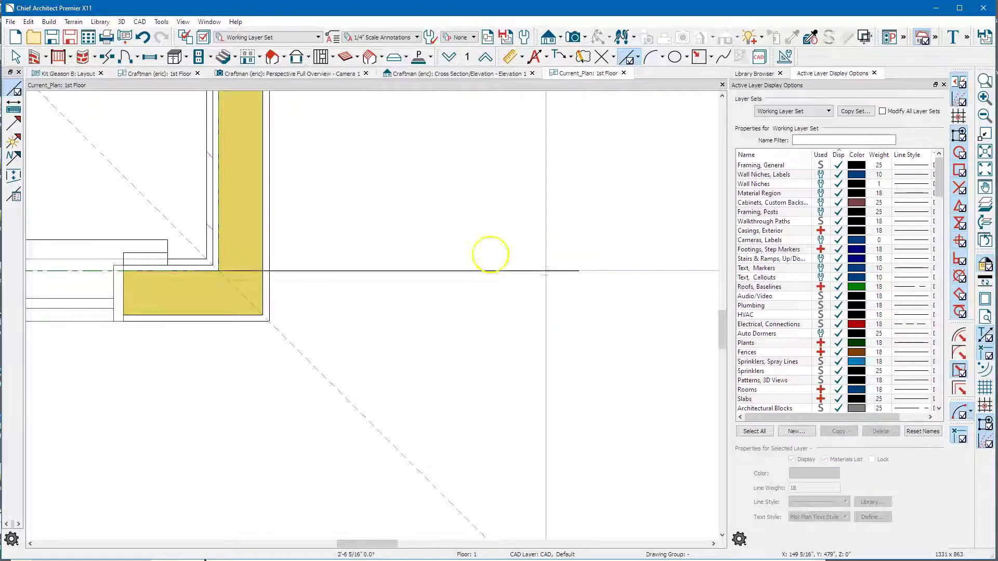
Extend the horizontal line at the deck corner across the bedrooms to past the opposite exterior wall, about 37' long
scroll(210, 242, down, 8)
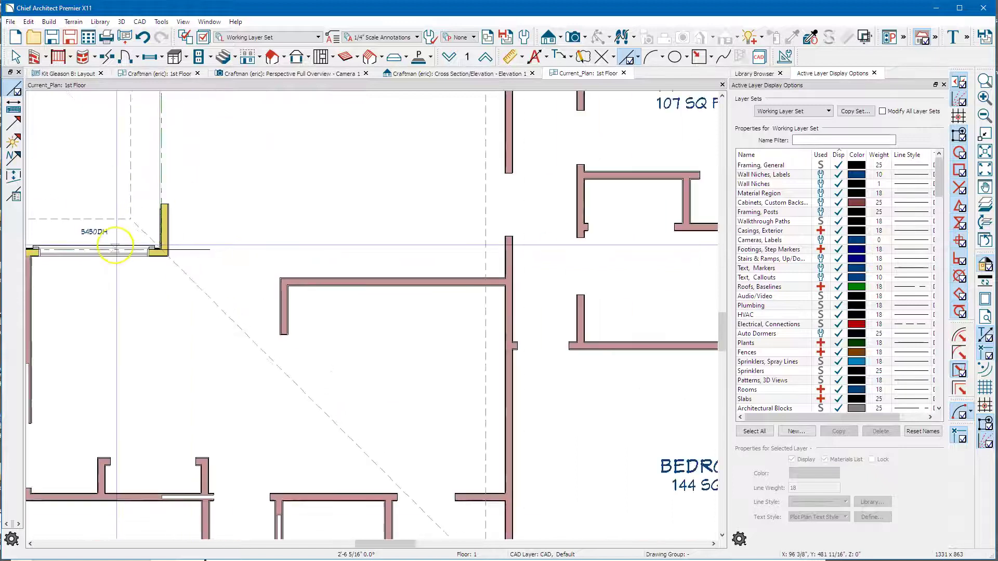
scroll(115, 244, down, 5)
key(space)
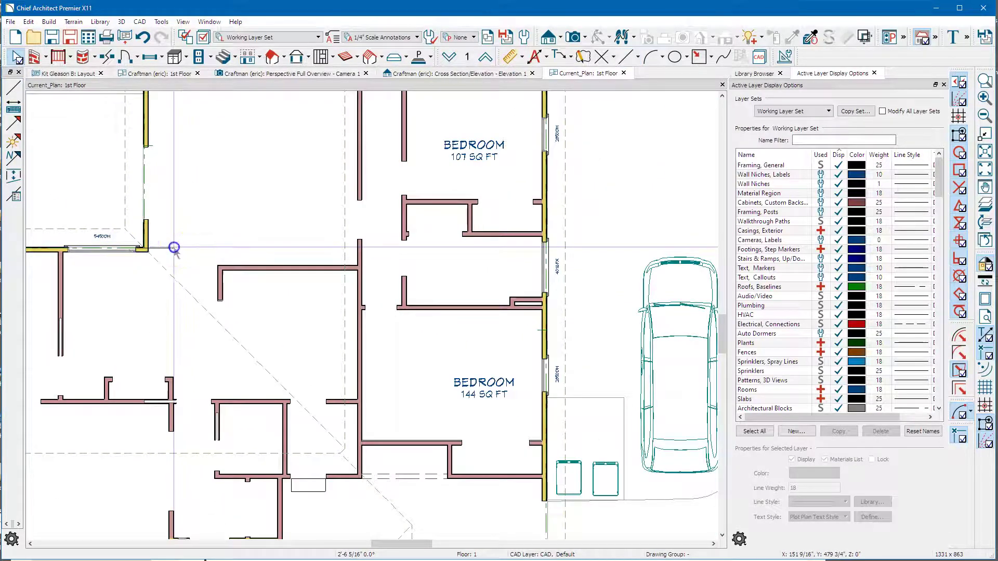
click(174, 247)
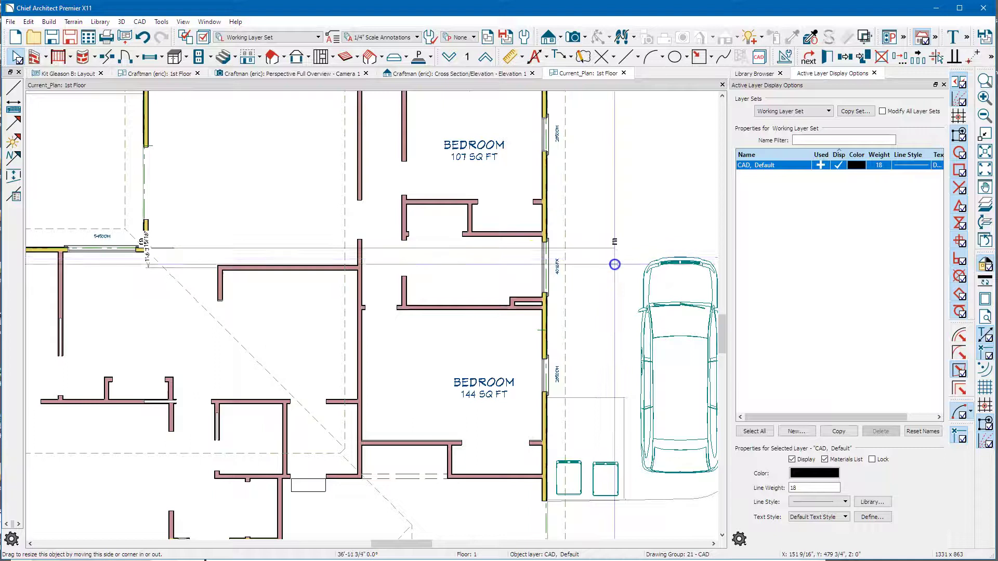
scroll(615, 264, down, 6)
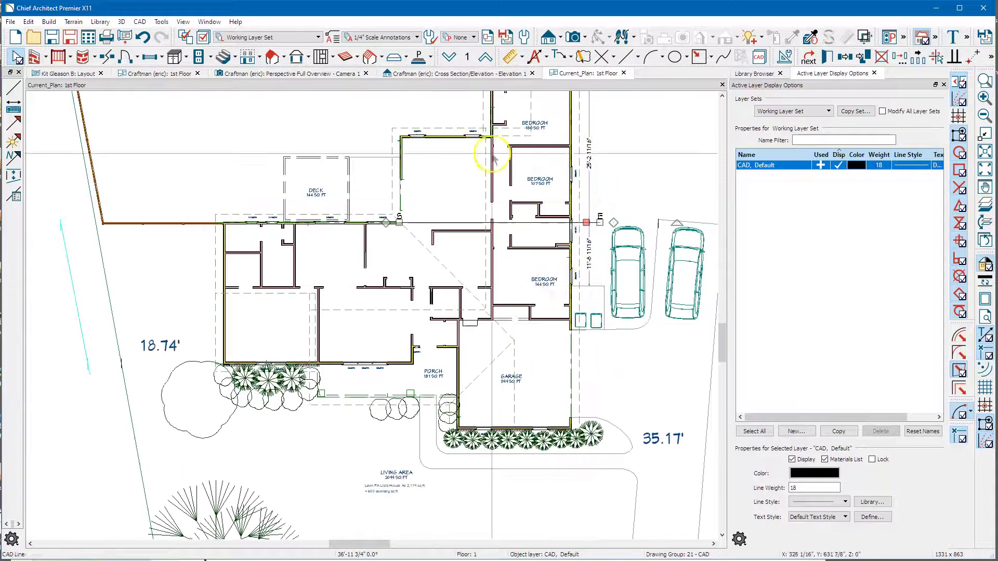
Draw a second horizontal CAD line about 2'-8" long from the porch's front edge across the adjoining garage wall
click(627, 58)
scroll(453, 379, up, 2)
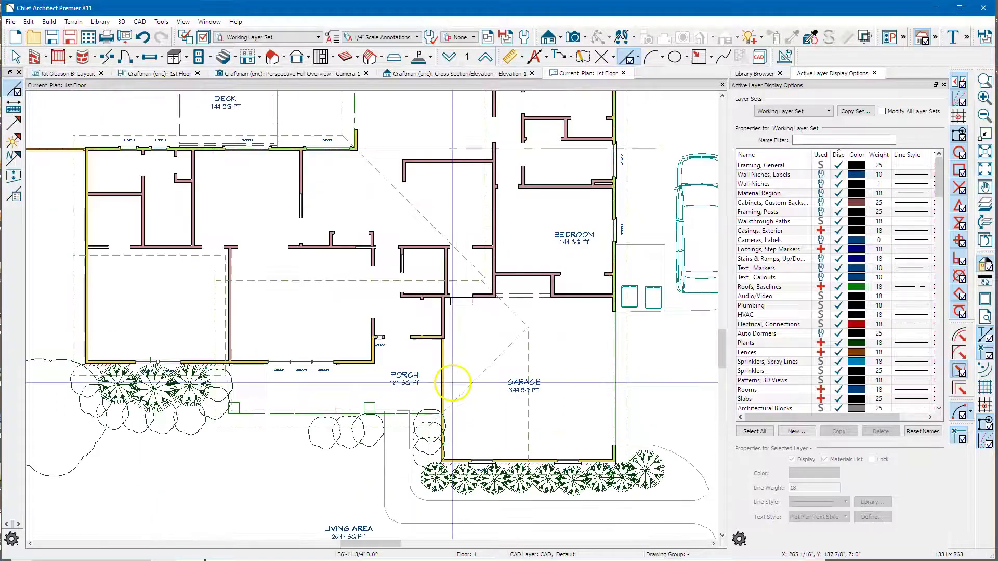
scroll(478, 461, up, 2)
scroll(468, 461, up, 2)
scroll(374, 379, up, 2)
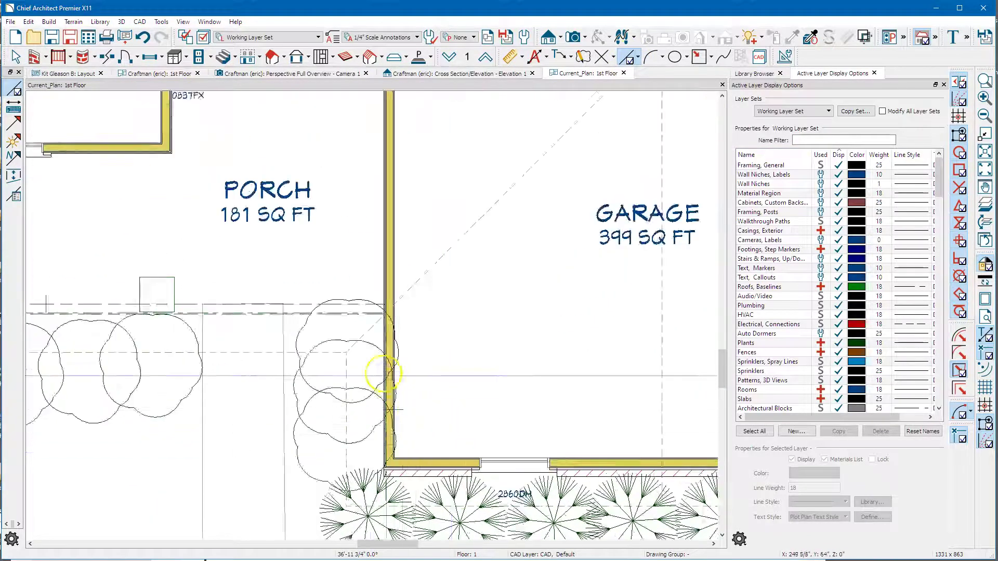
scroll(484, 335, up, 2)
scroll(462, 308, up, 3)
scroll(463, 308, up, 2)
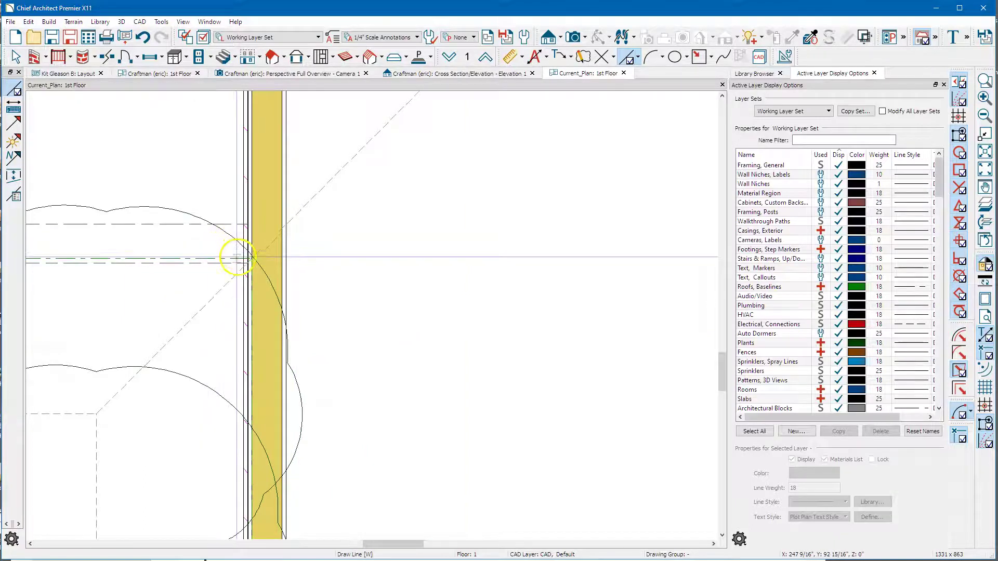
drag(237, 258, 494, 252)
Extend the line at the porch edge across the garage to past its far exterior wall, about 28' long
scroll(192, 229, down, 2)
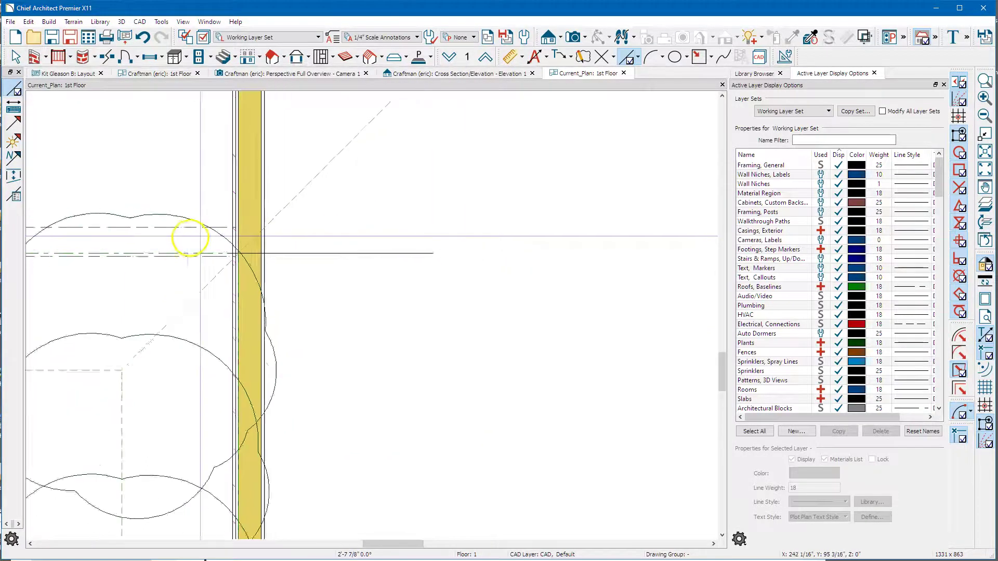
scroll(115, 236, down, 4)
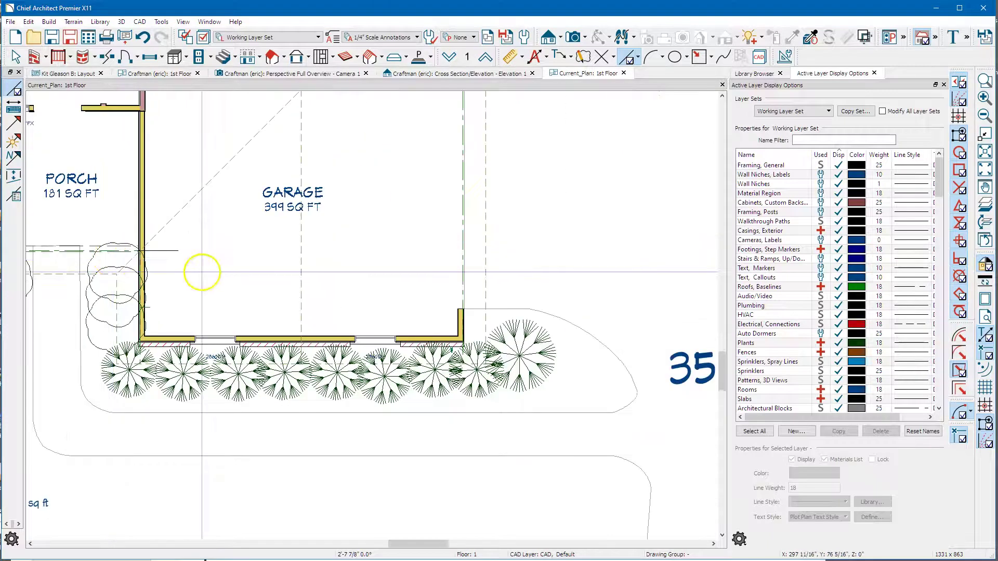
key(space)
click(177, 252)
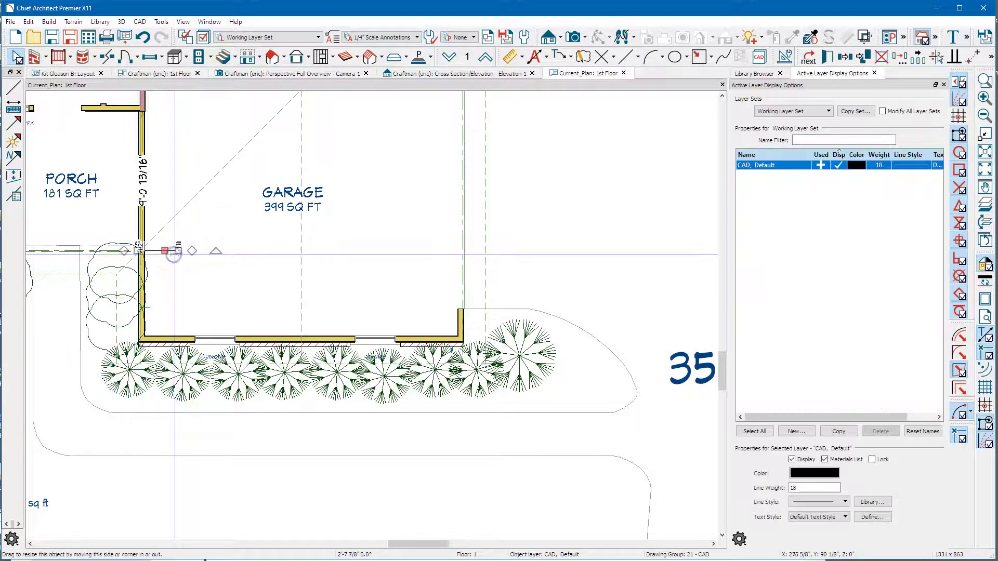
drag(178, 253, 567, 250)
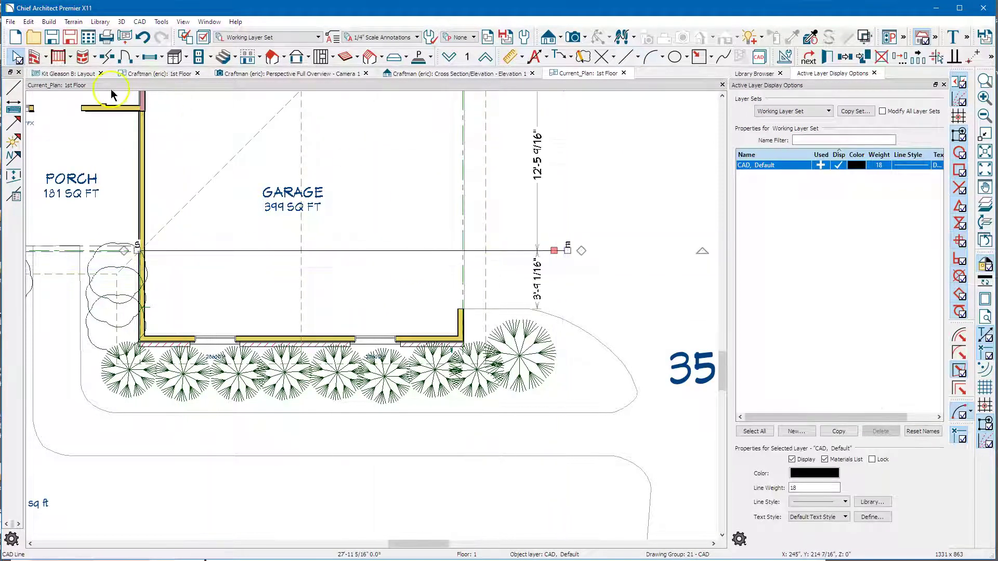
Generate roof baseline polylines through Build Roof, with Make Roof Baseline Polylines enabled and Build Roof Planes disabled
click(273, 57)
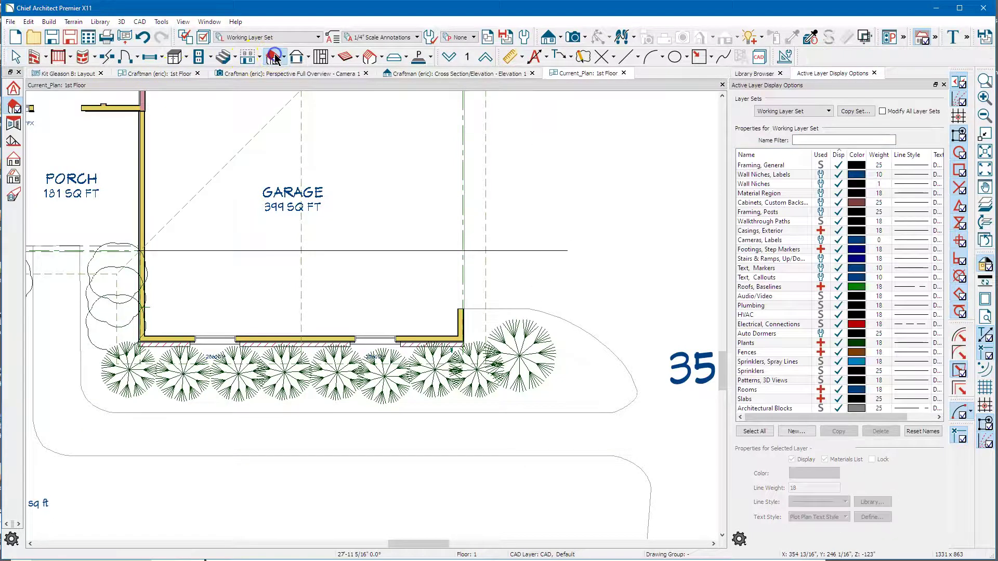
click(274, 57)
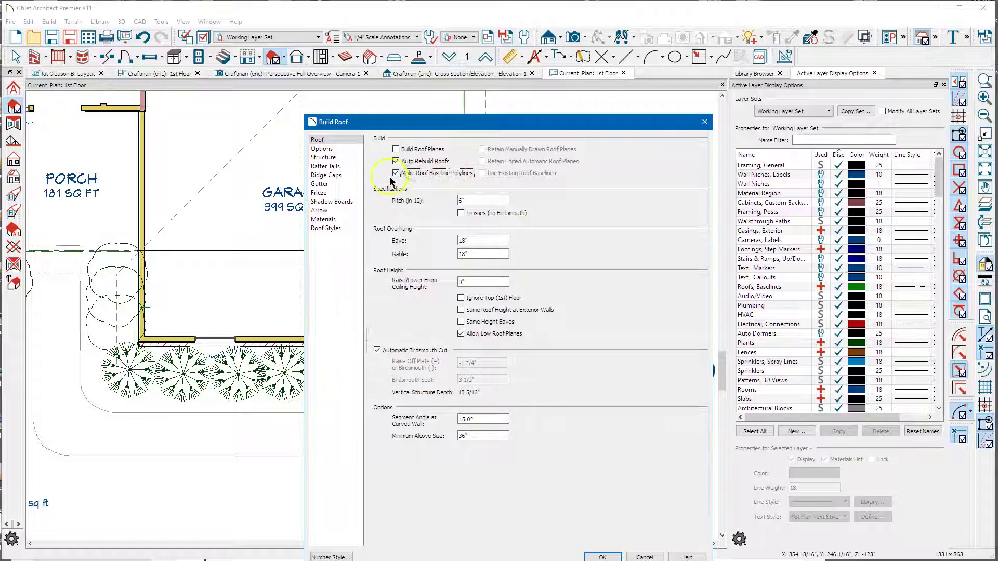
click(603, 557)
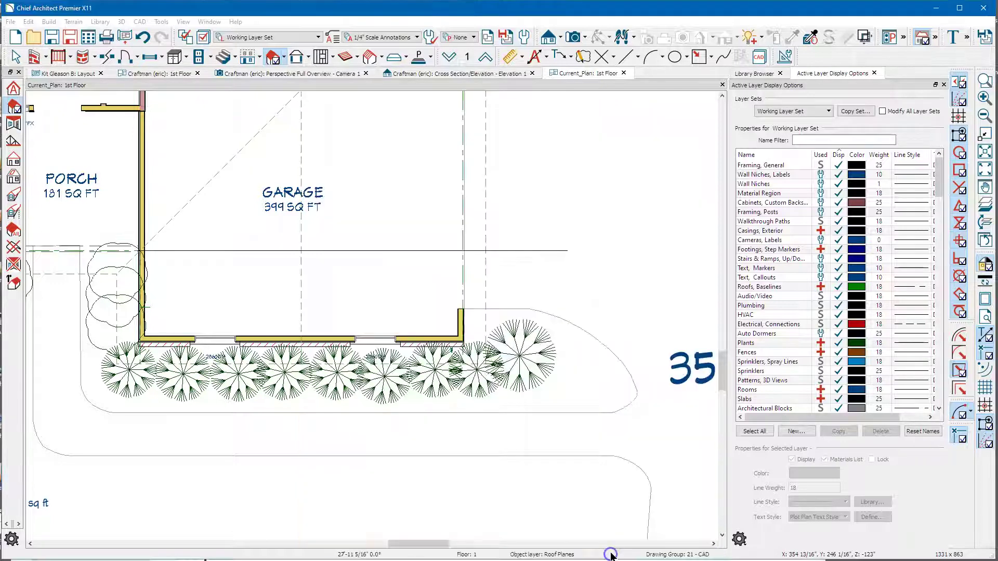
Select the roof baseline polyline among the overlapping objects along the garage's driveway-side wall
scroll(297, 439, down, 4)
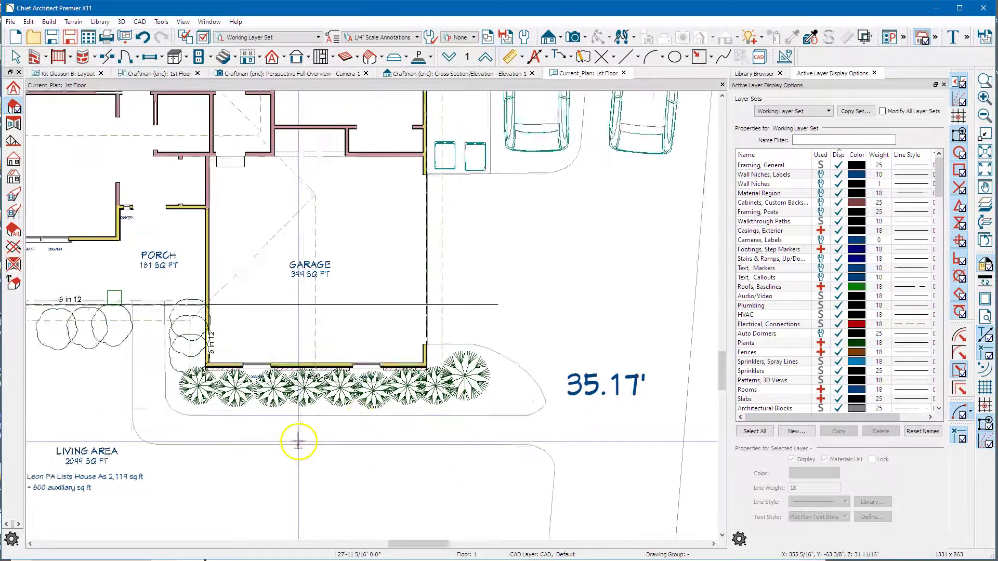
scroll(341, 323, up, 3)
scroll(405, 328, up, 2)
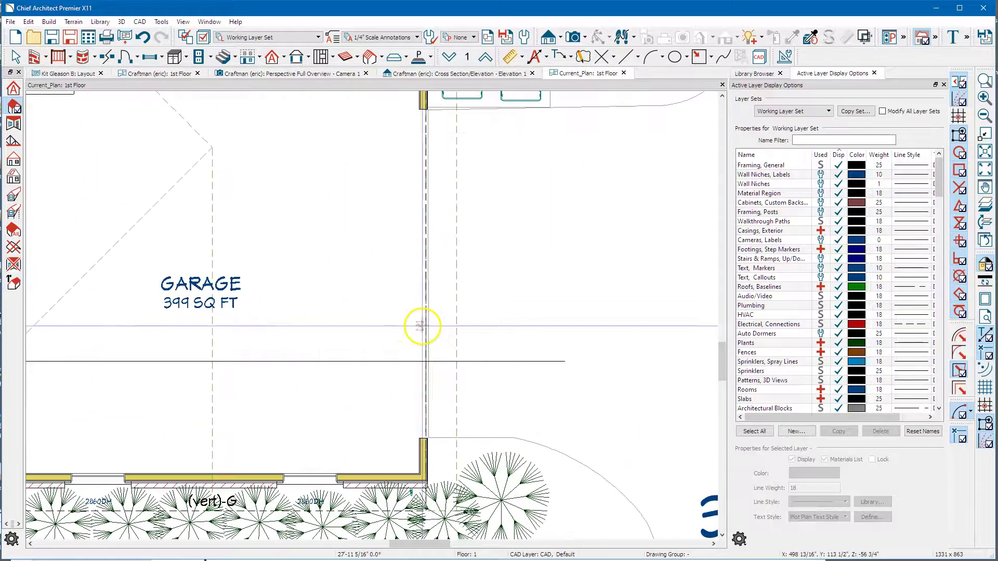
key(space)
click(431, 329)
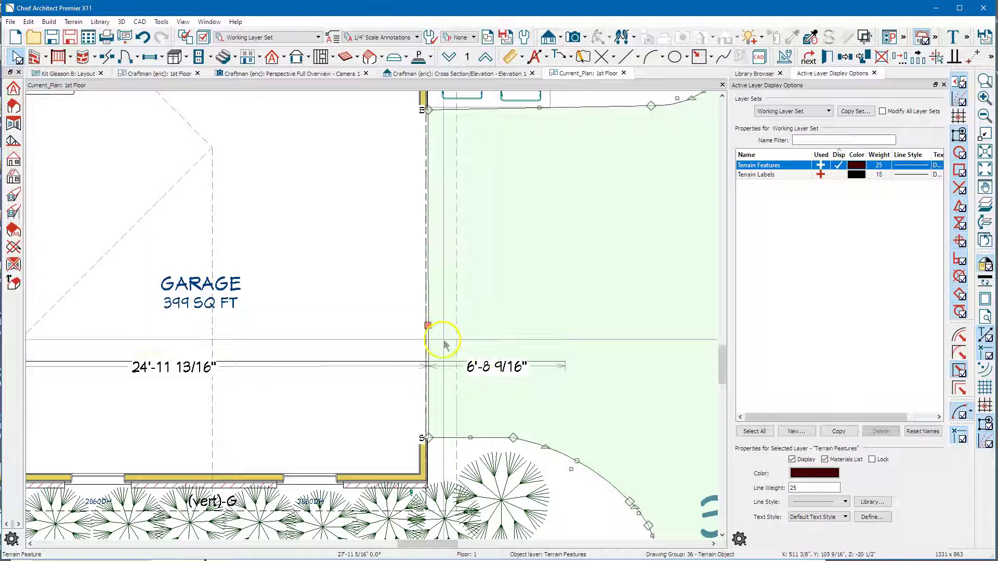
click(431, 301)
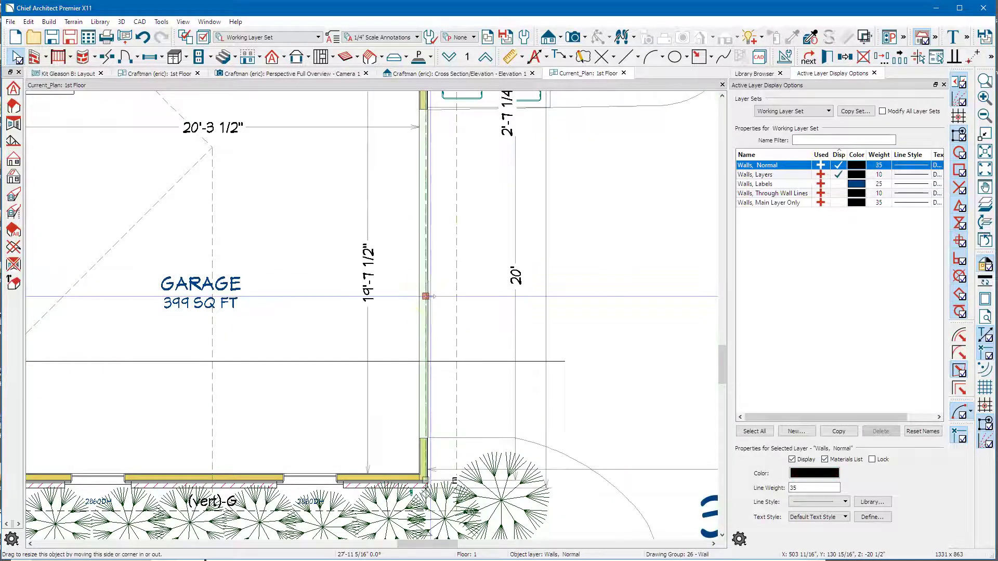
click(427, 298)
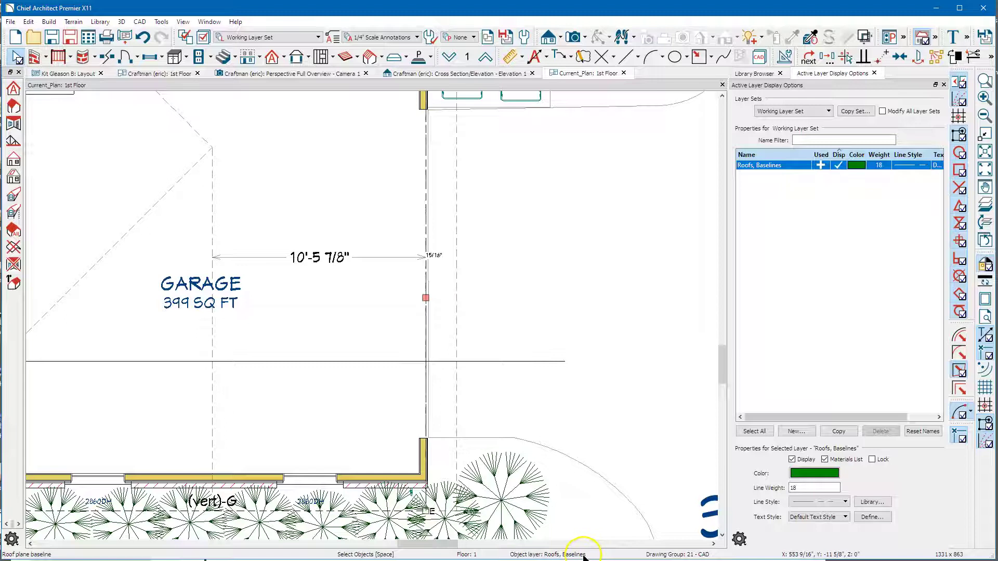
key(Tab)
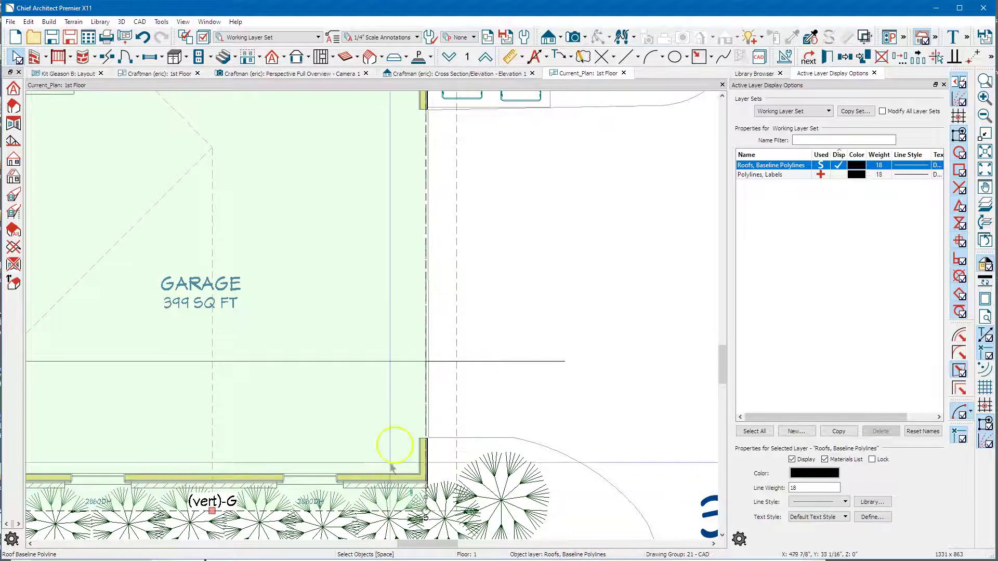
Add a break to the roof baseline polyline where the garage reference line crosses its driveway-side edge
scroll(468, 468, down, 2)
scroll(502, 498, up, 1)
scroll(503, 498, down, 4)
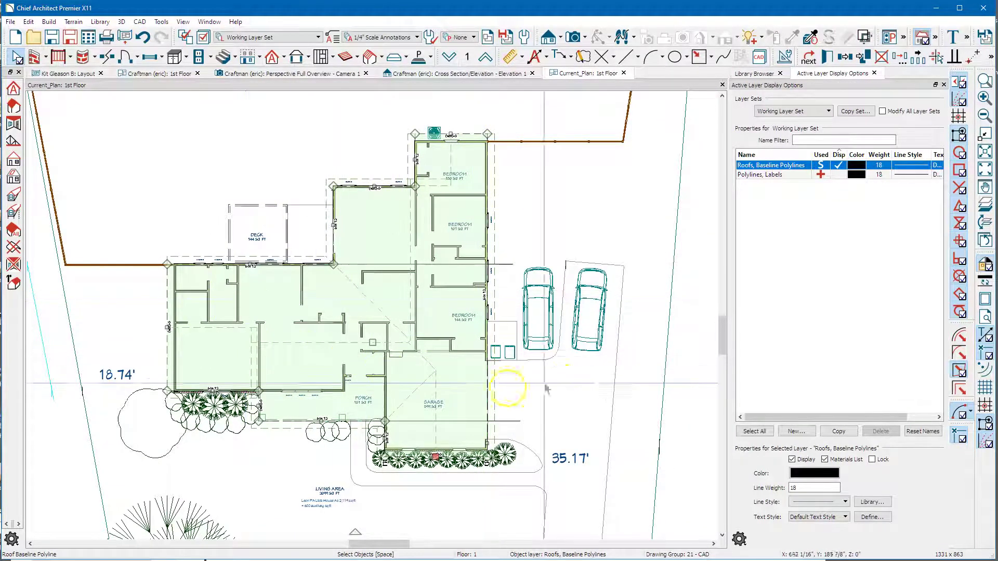
scroll(598, 476, up, 2)
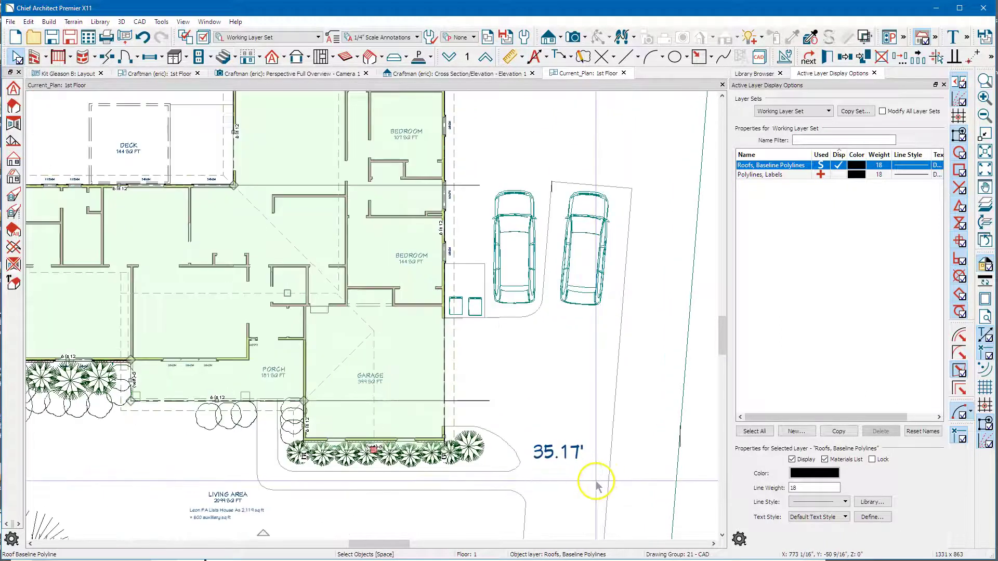
scroll(468, 408, up, 4)
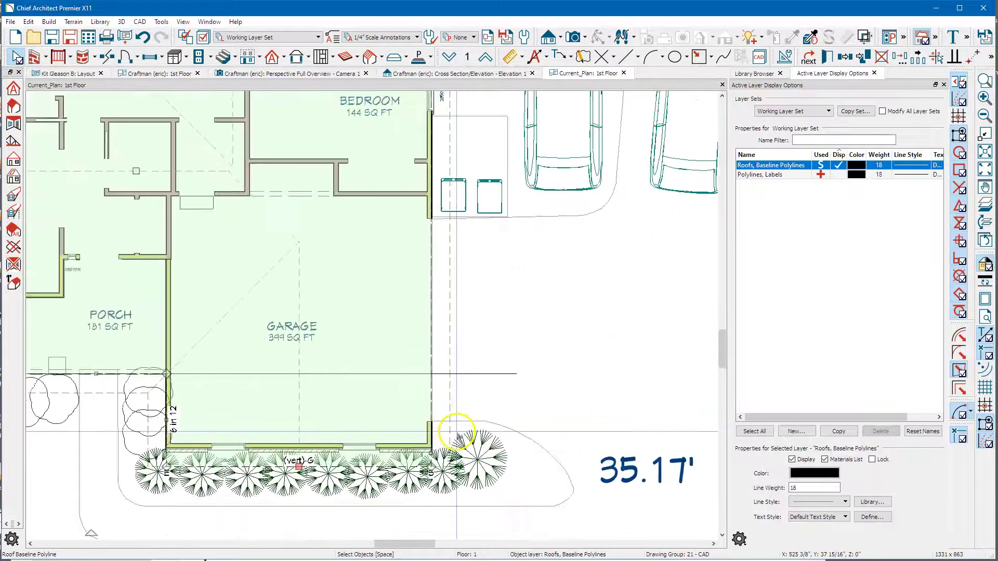
scroll(452, 429, up, 2)
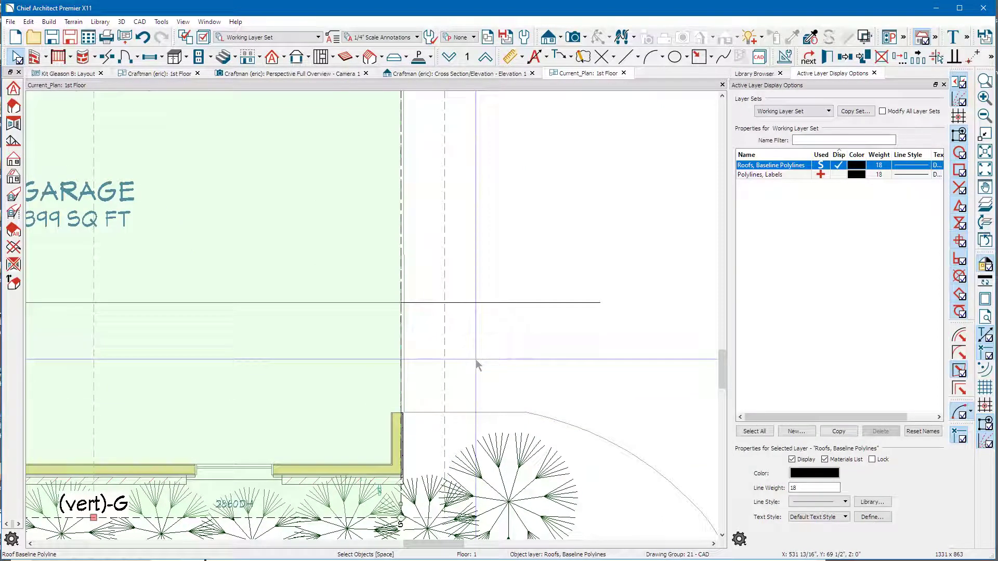
click(477, 359)
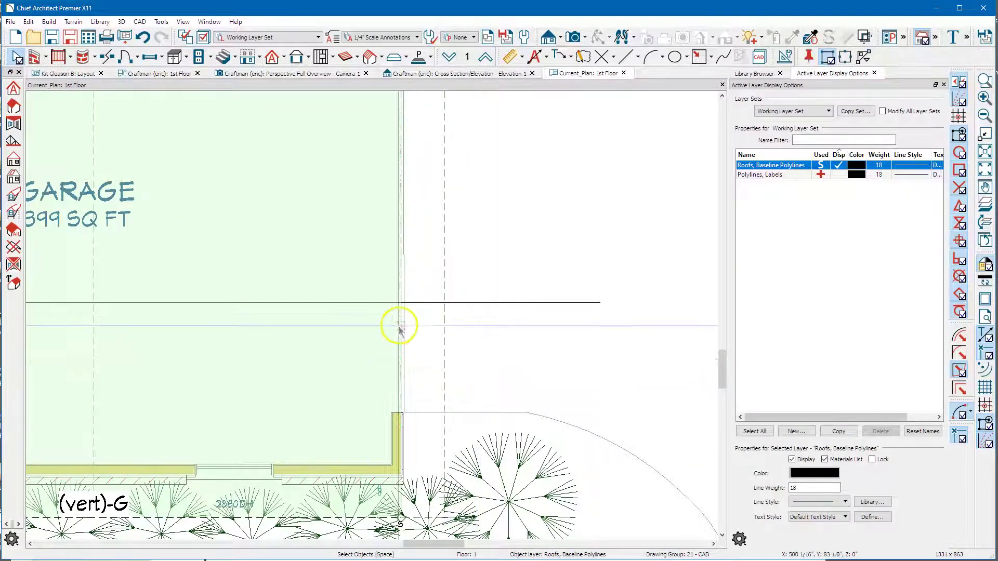
scroll(404, 325, up, 3)
scroll(400, 312, up, 3)
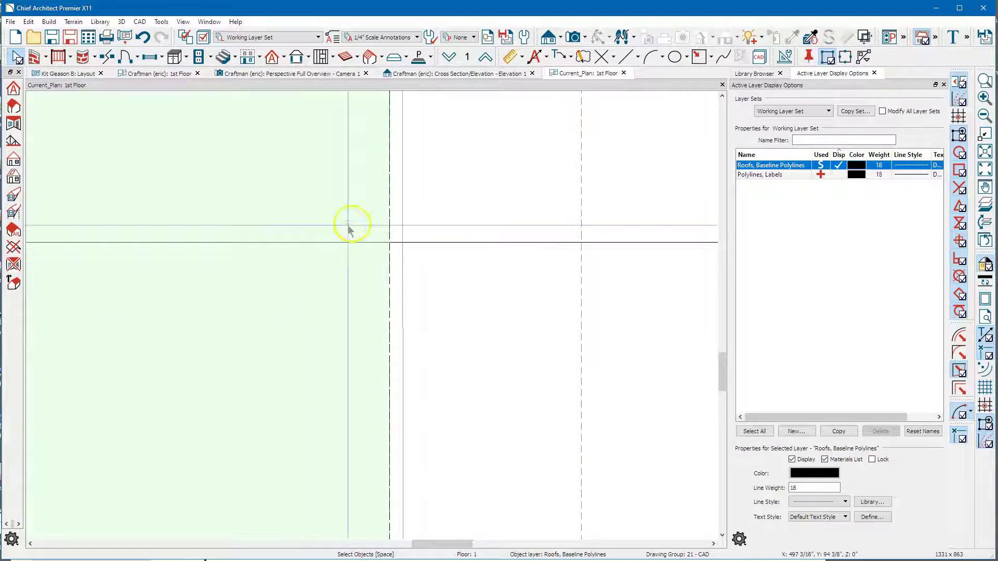
click(389, 247)
Add another break to the roof baseline polyline where the rear reference line crosses the driveway-side wall at the 4016FX window
scroll(435, 394, down, 5)
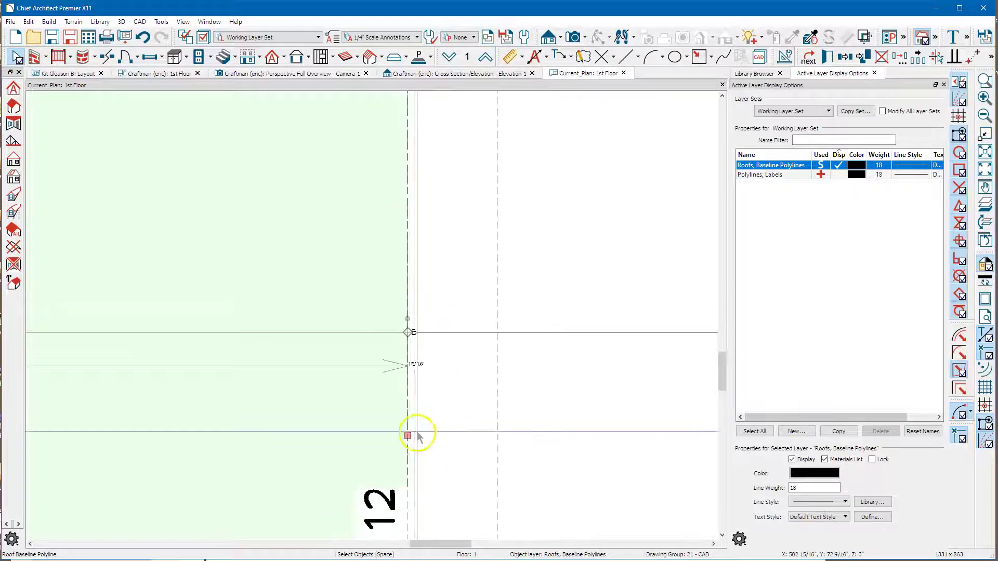
scroll(419, 442, down, 5)
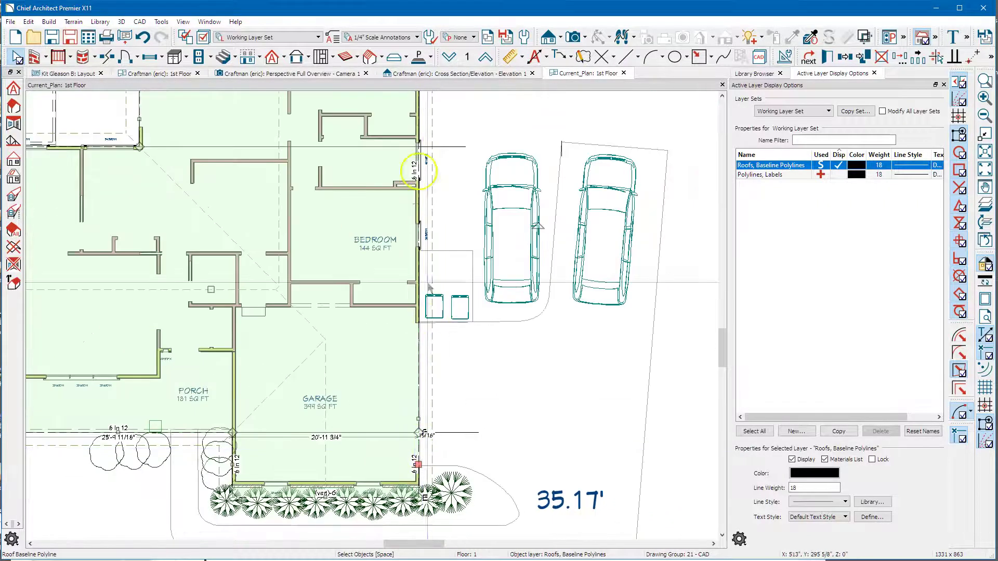
scroll(416, 112, up, 3)
scroll(416, 112, up, 5)
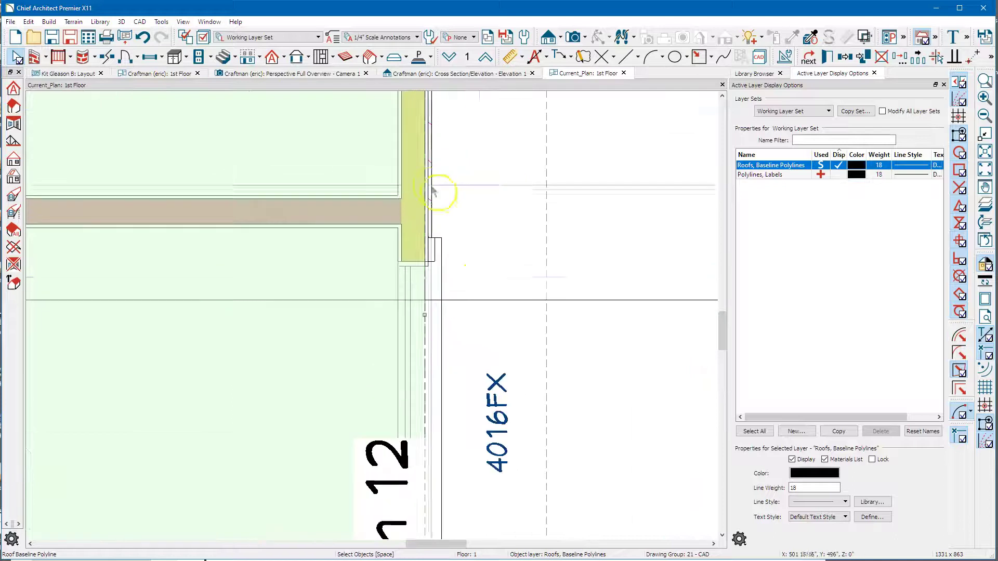
drag(479, 296, 425, 301)
scroll(449, 250, down, 2)
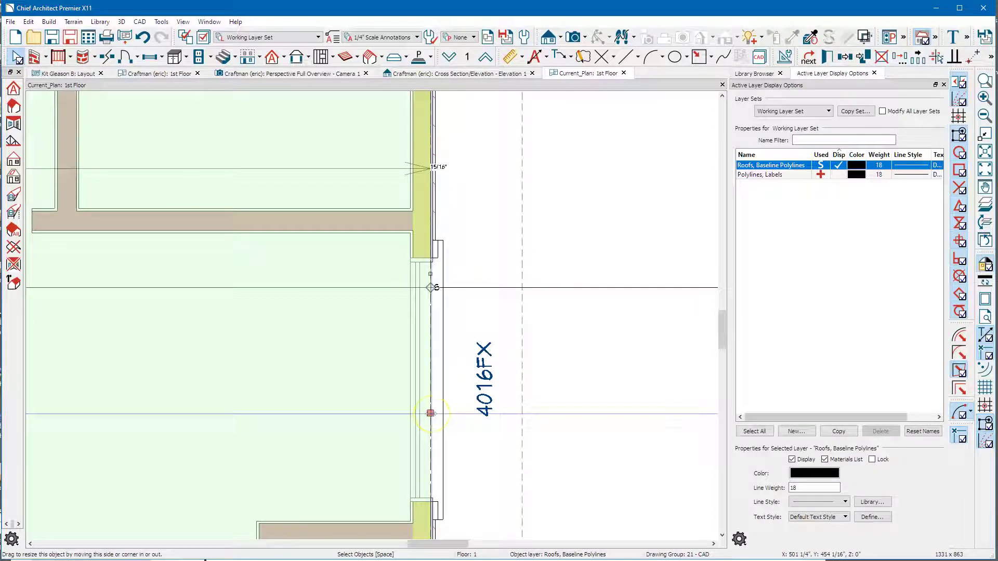
Set the roof baseline edge between the two breaks to Full Gable Wall
double_click(431, 413)
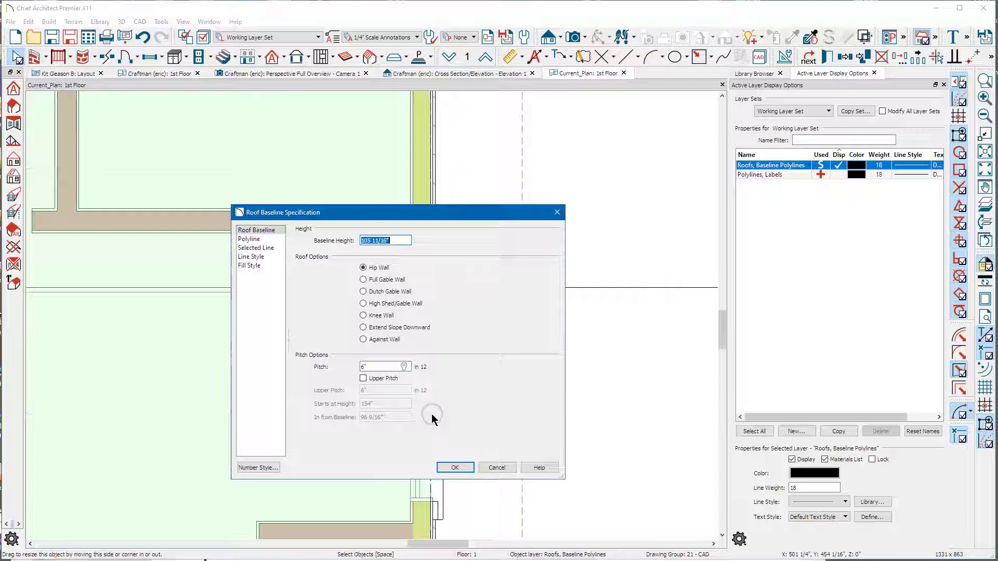
click(383, 282)
click(456, 468)
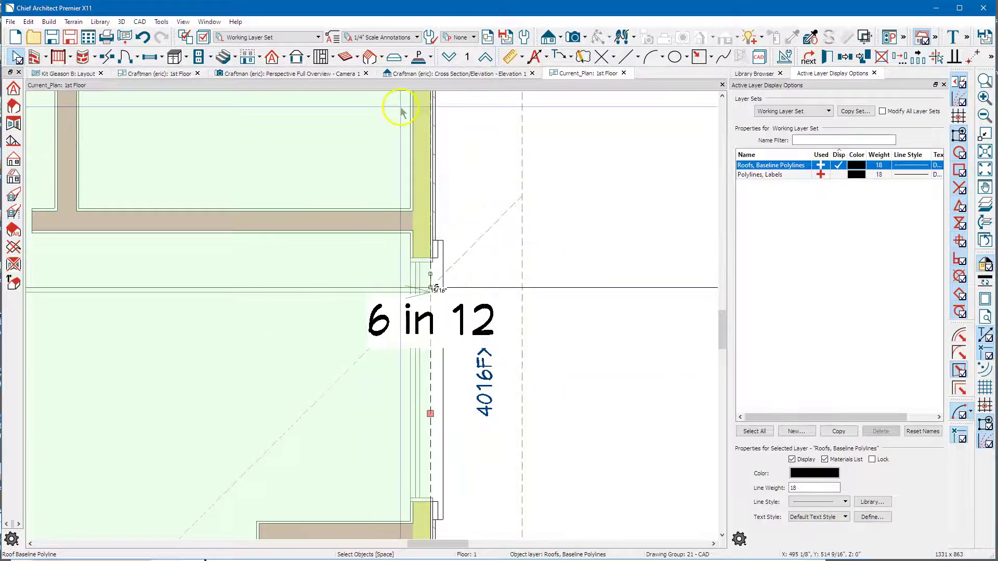
Create a Perspective Full Overview and examine the driveway-side gable and the roof planes around it from several angles
click(586, 39)
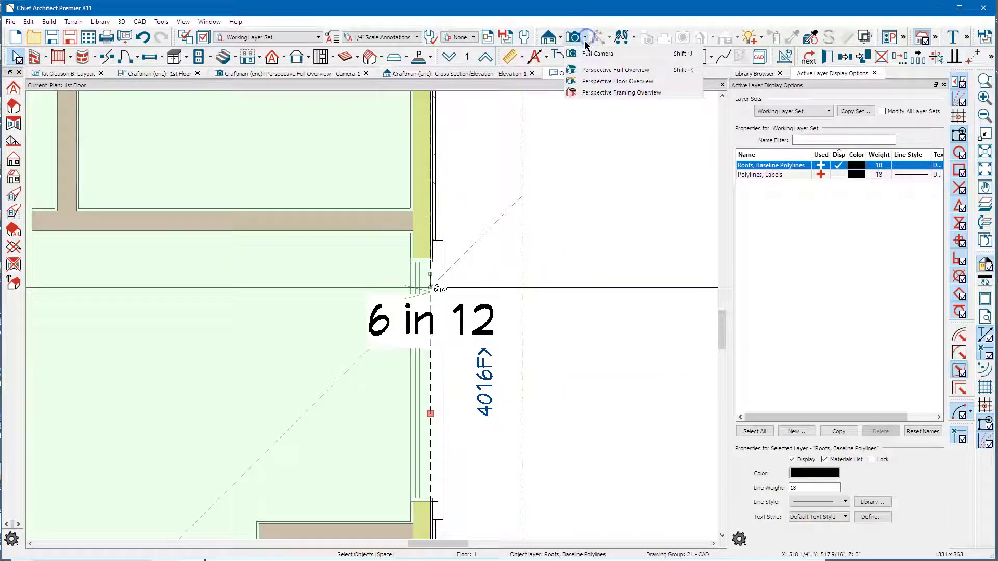
click(595, 71)
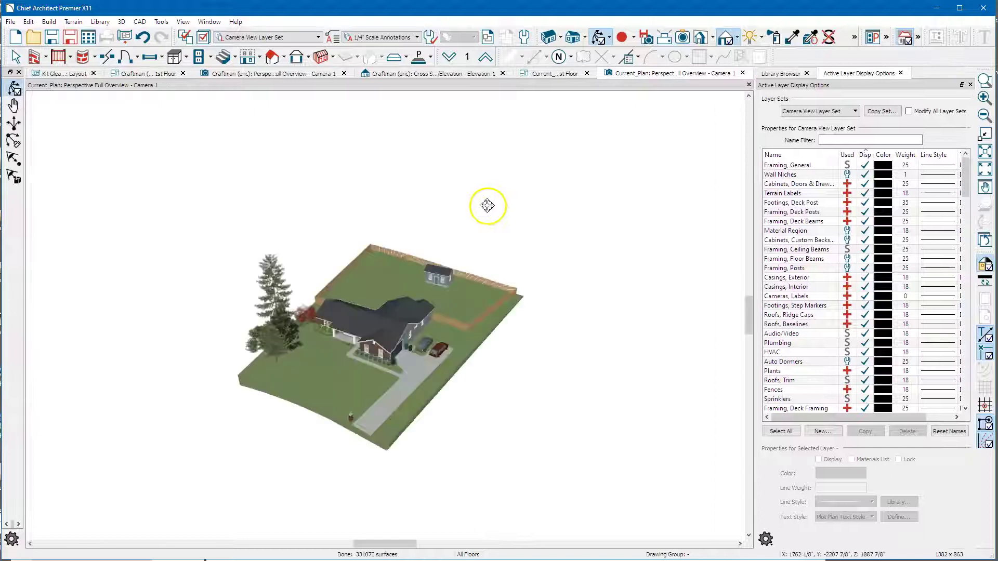
drag(428, 354, 391, 345)
scroll(391, 344, up, 6)
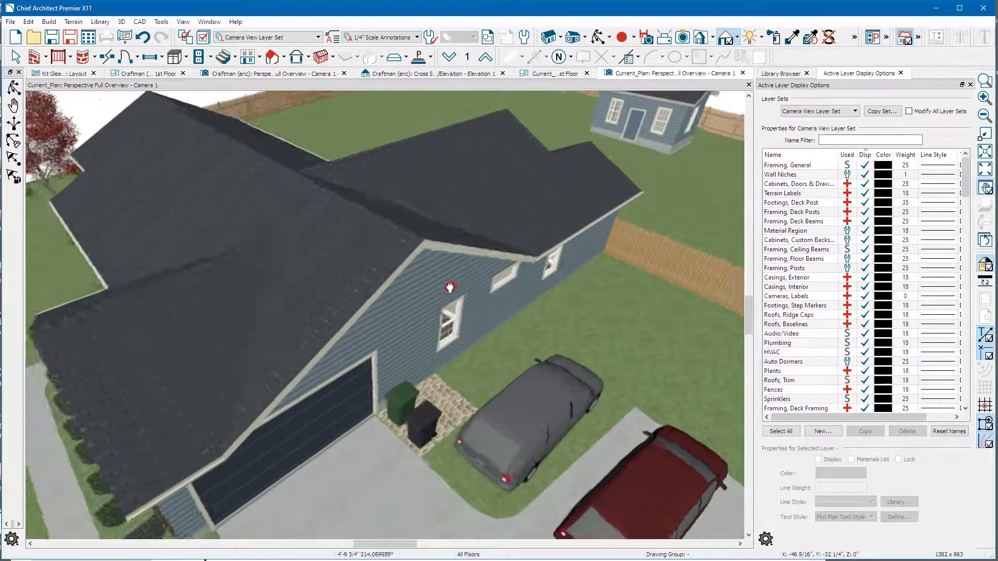
middle_drag(450, 287, 479, 263)
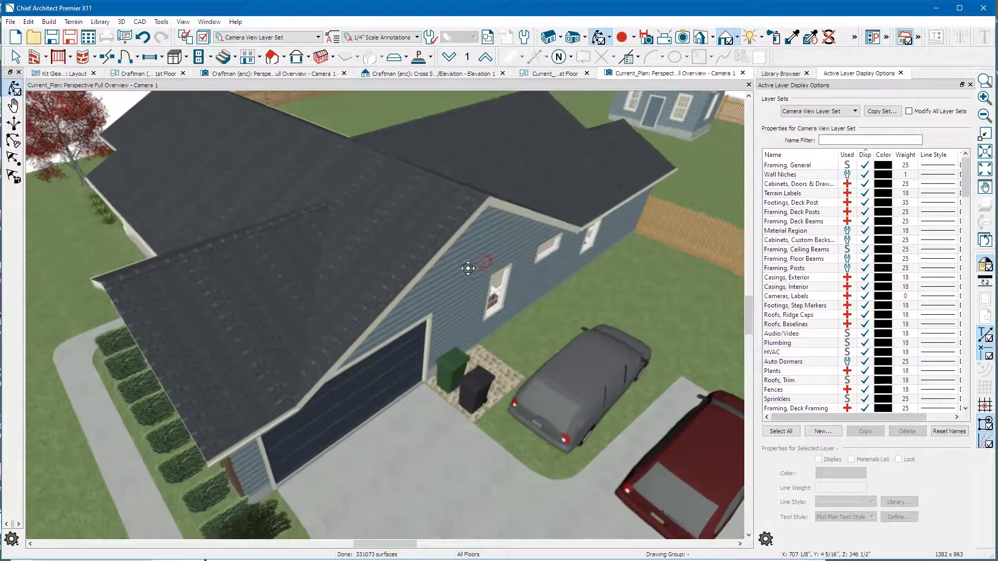
drag(468, 268, 383, 254)
click(380, 254)
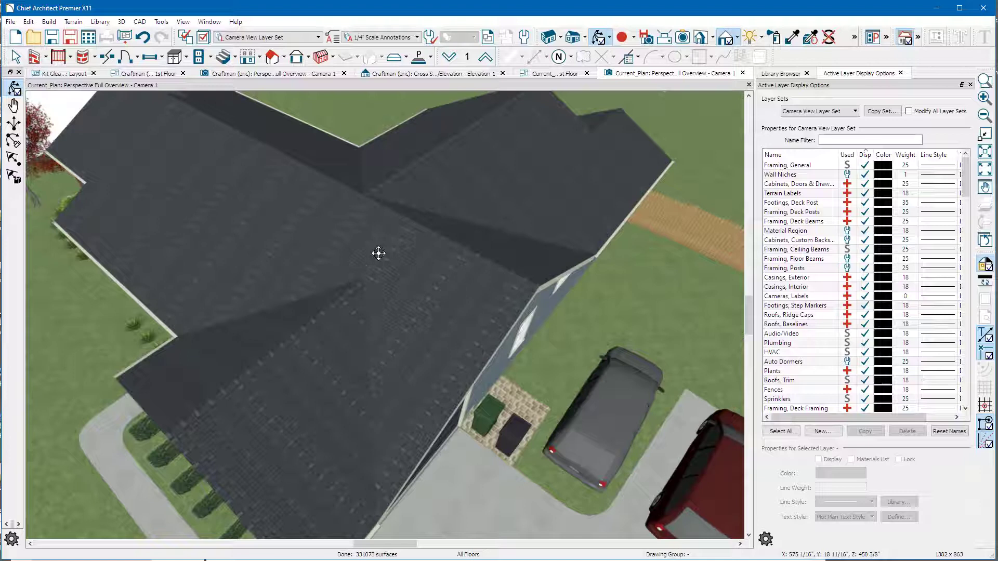
drag(379, 253, 489, 134)
Undo the recent roof edits, one operation after another, in the 3D overview
key(ctrl+z)
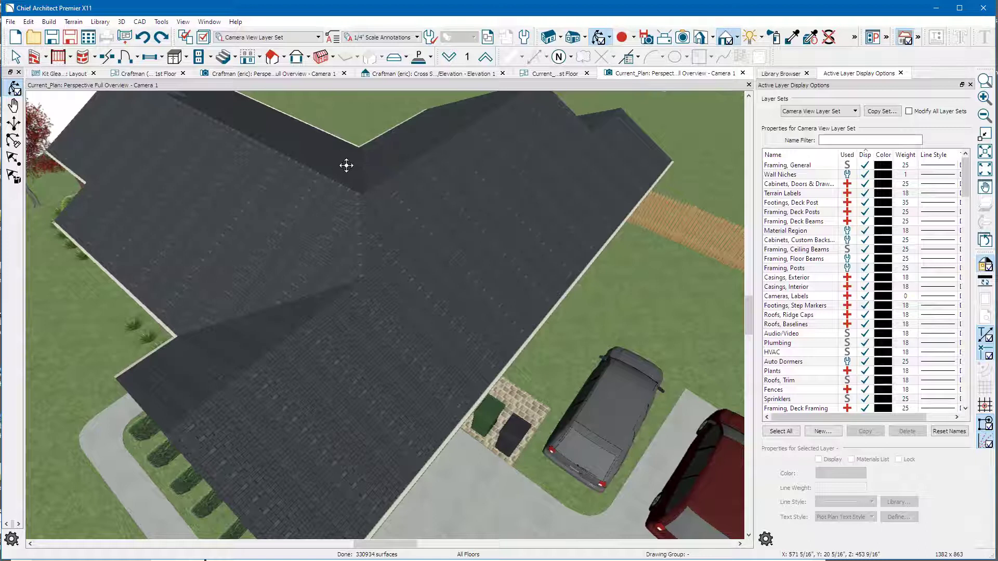
click(144, 37)
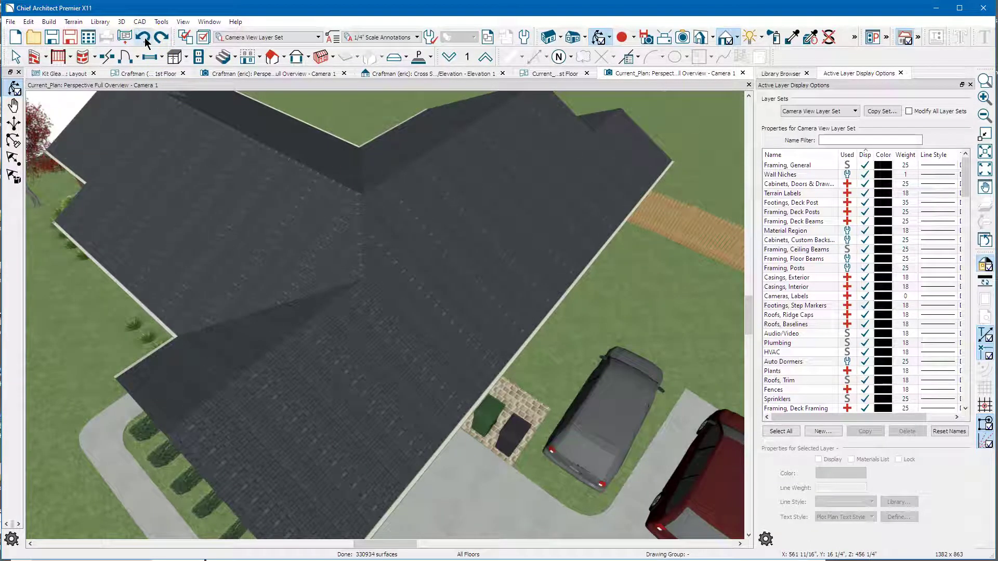
click(146, 41)
click(145, 166)
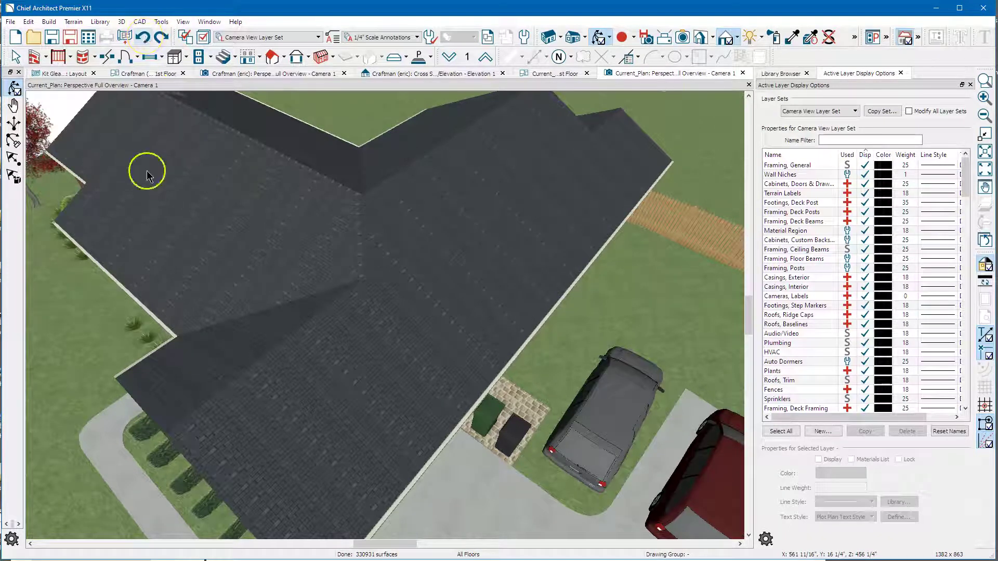
click(141, 40)
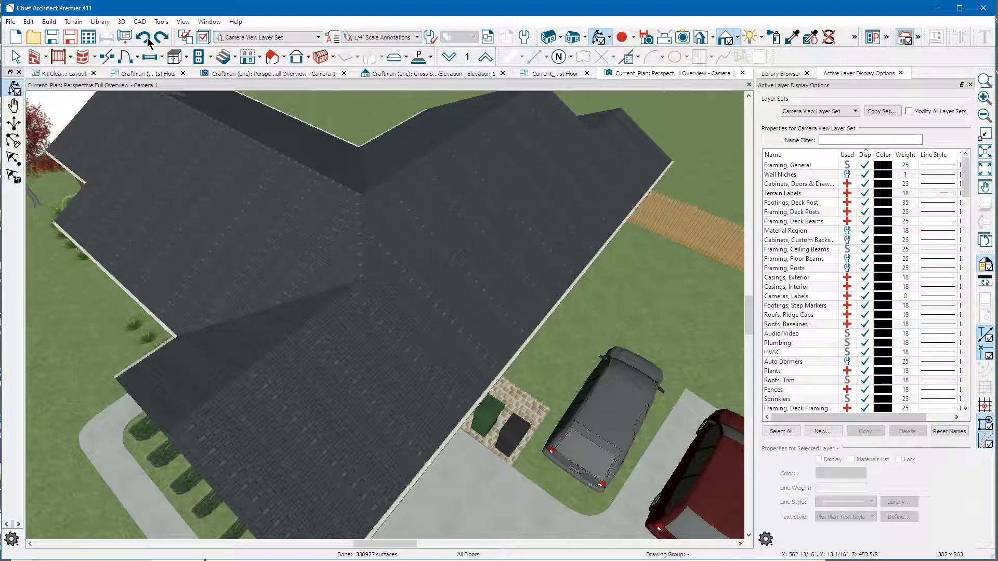
click(148, 40)
click(147, 40)
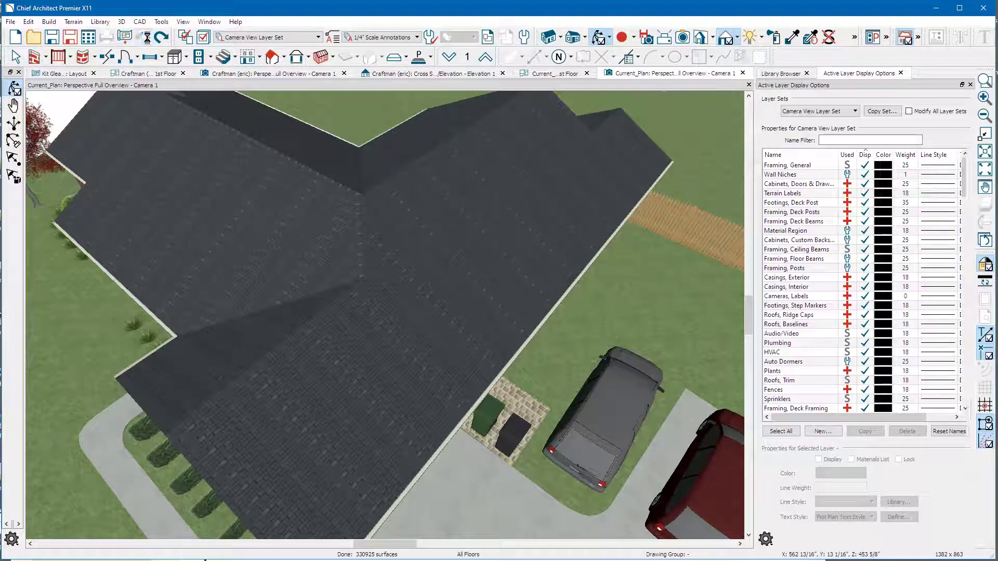
Look down on the roof in the overview and switch the rendering technique to a black-and-white line style
drag(224, 196, 337, 301)
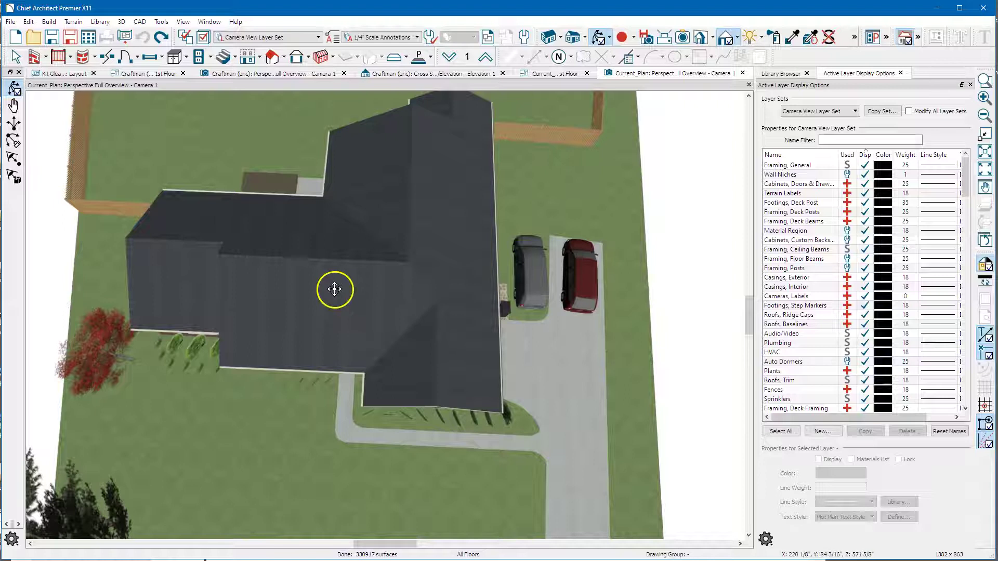
key(space)
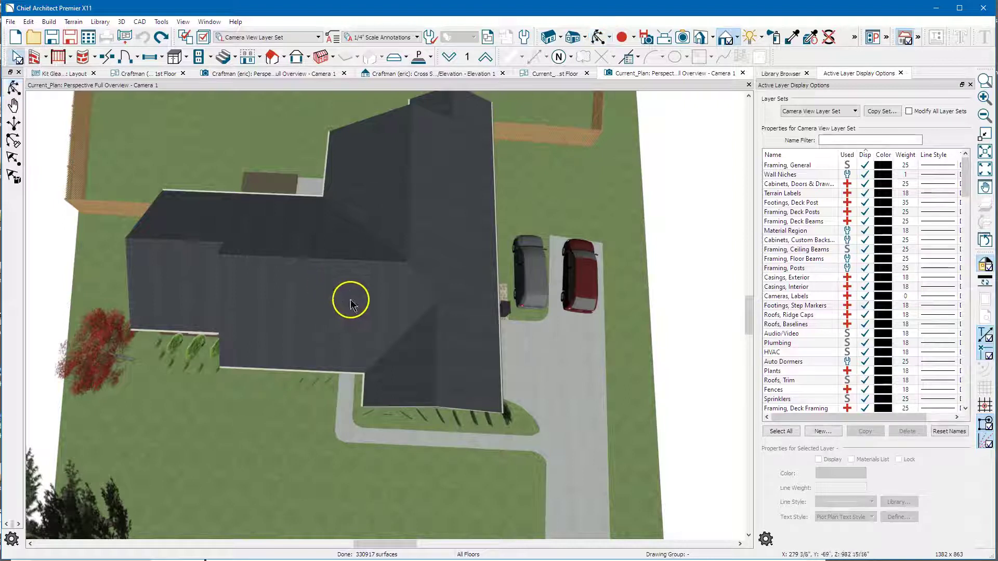
click(350, 297)
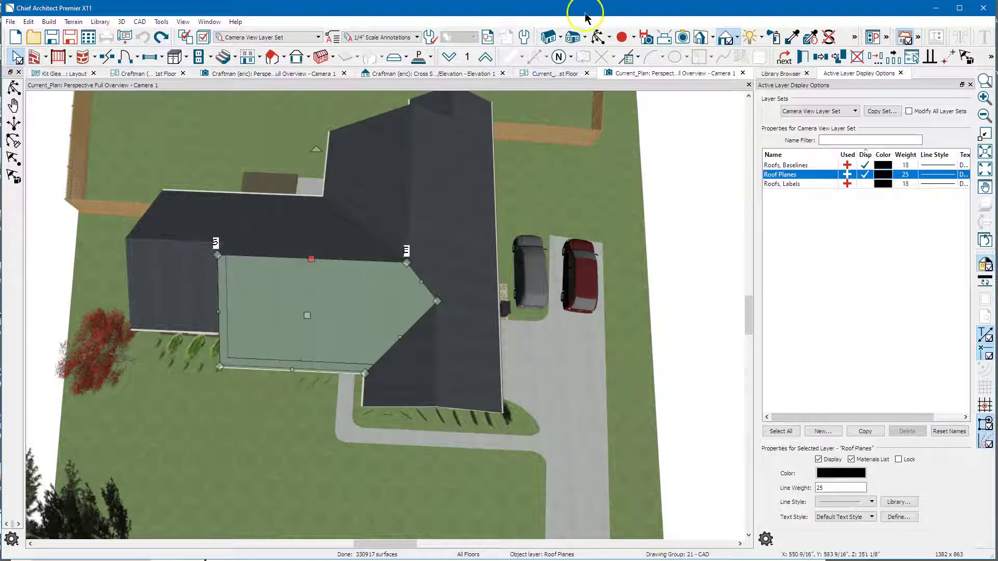
click(585, 39)
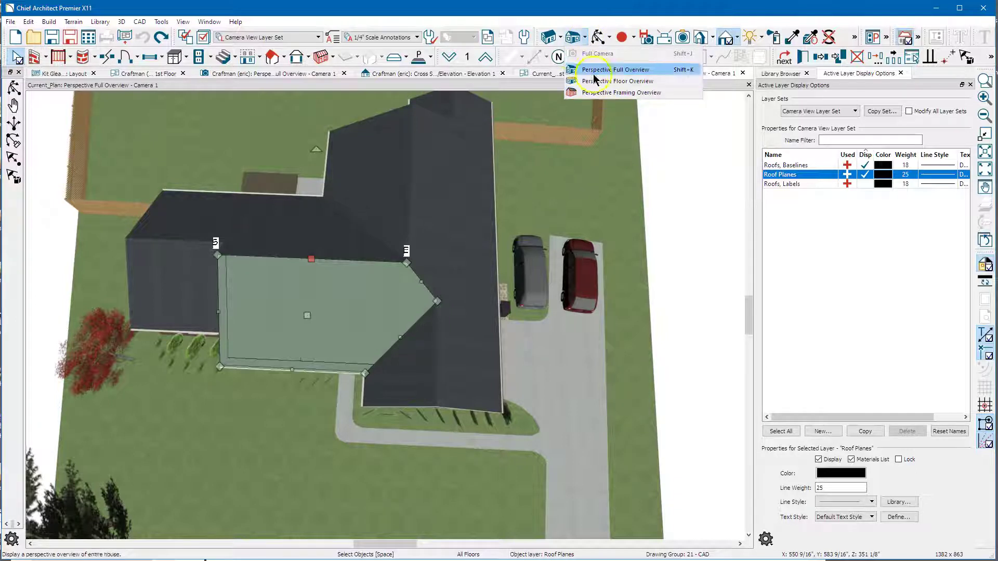
click(561, 38)
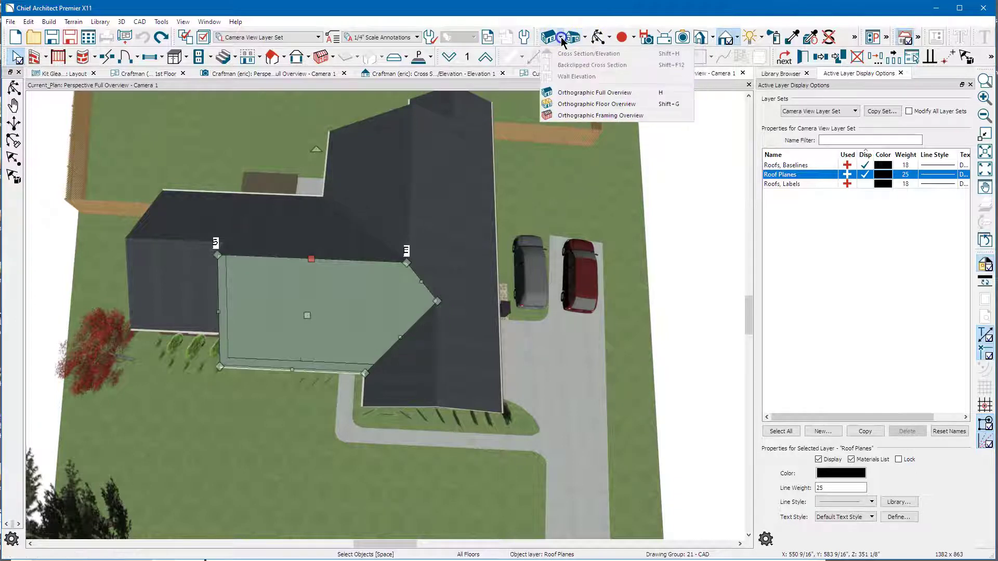
click(738, 38)
click(745, 100)
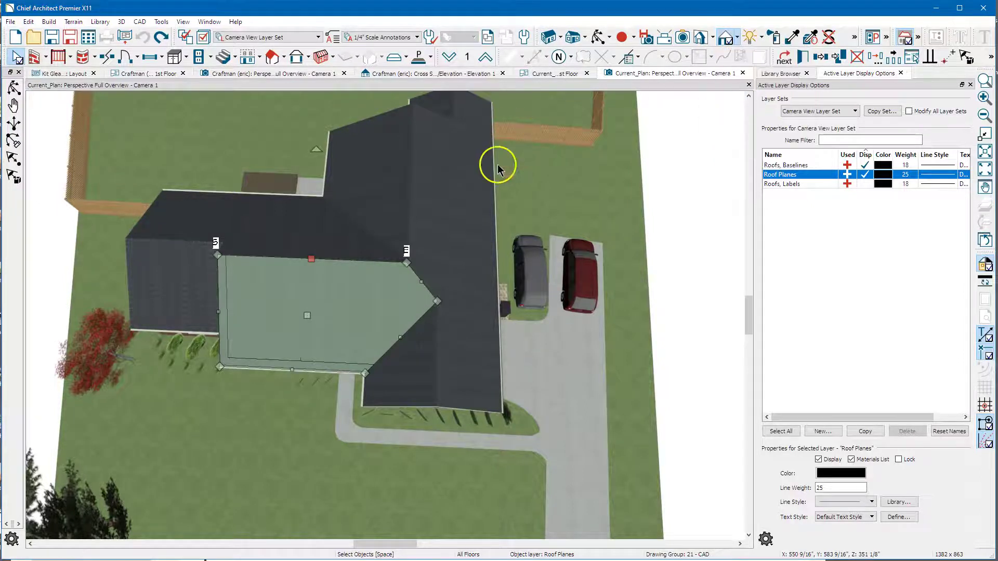
Turn off material patterns in the 3D view so the roof planes show only their outlines
click(123, 21)
mouse_move(174, 209)
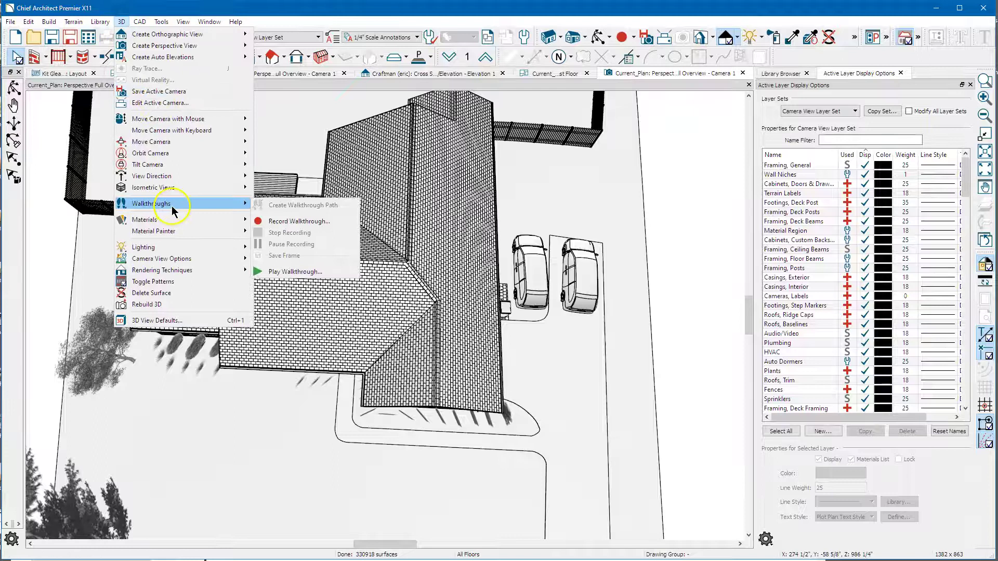
click(183, 281)
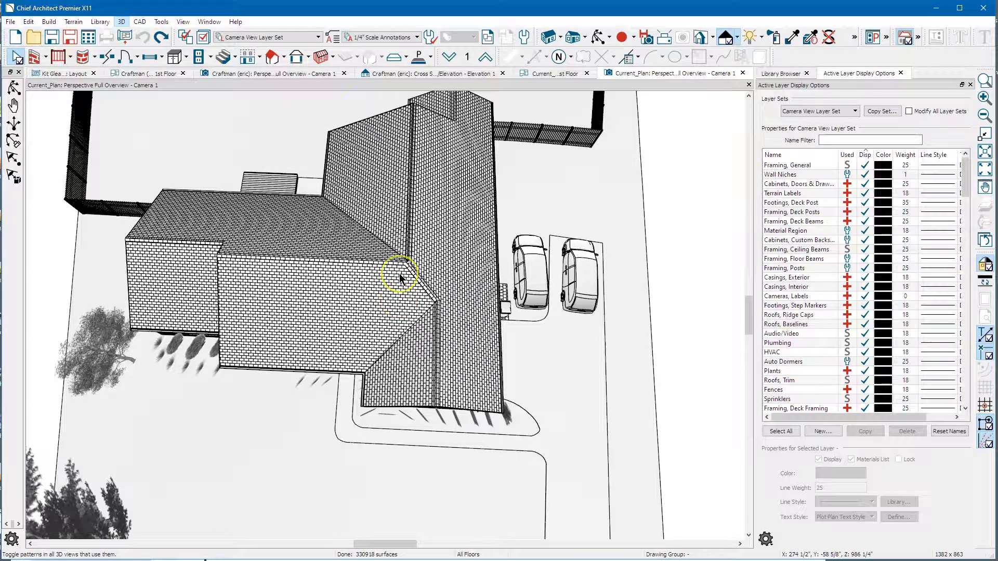
middle_drag(455, 251, 389, 229)
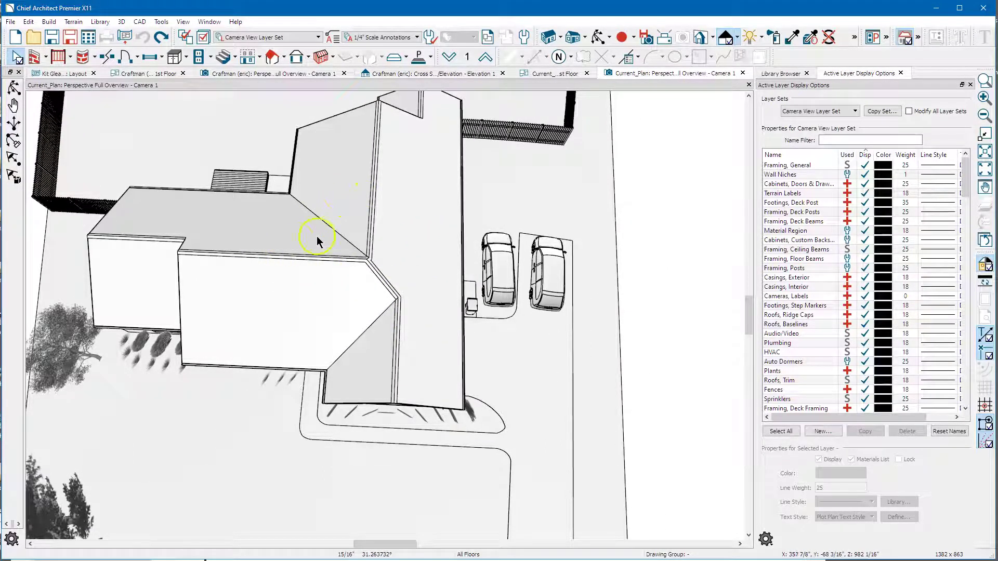
Reflect a copy of the main wing's rear roof plane about the crossing wing's ridge, turning Auto Rebuild Roofs off
click(306, 252)
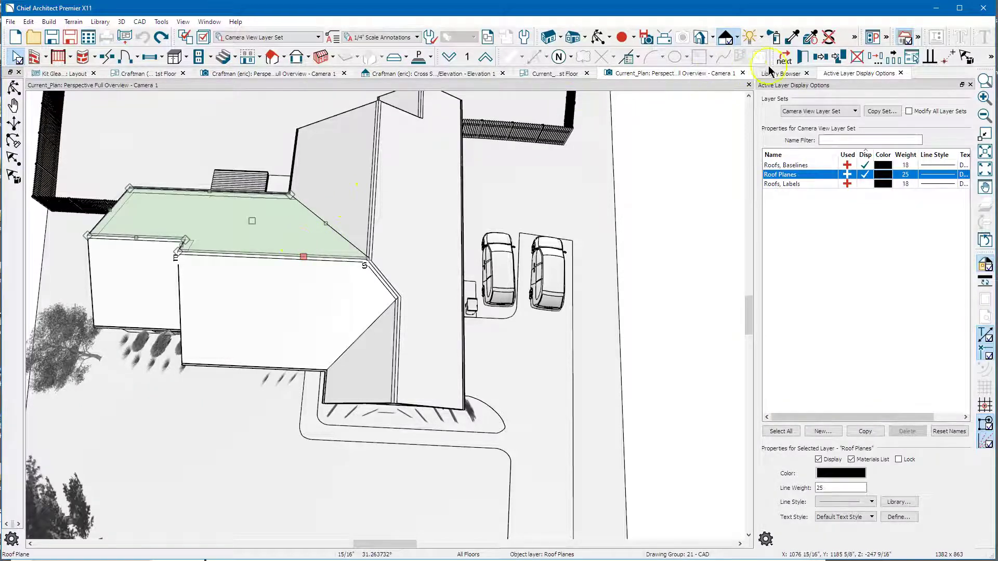
click(819, 61)
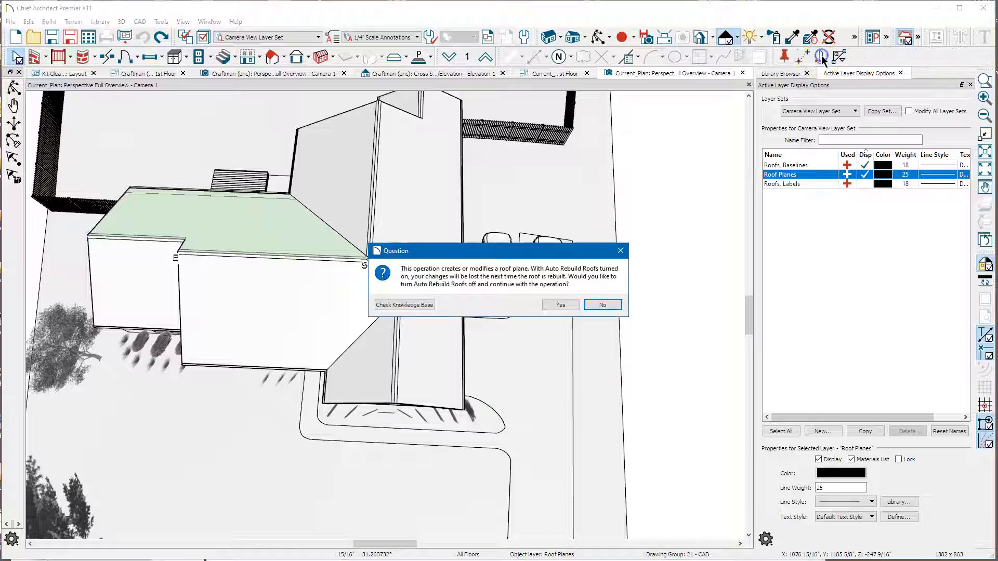
click(558, 305)
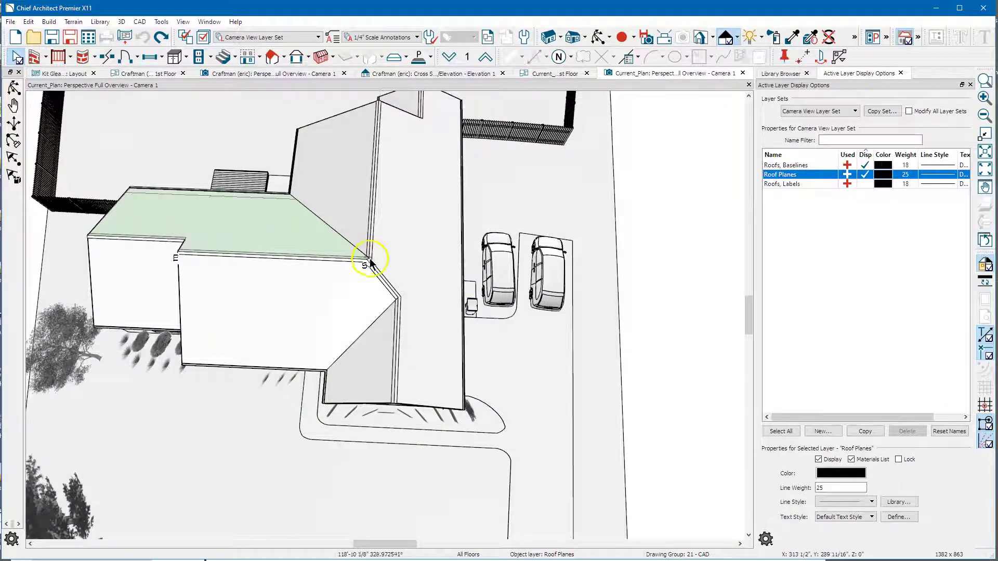
scroll(369, 256, up, 2)
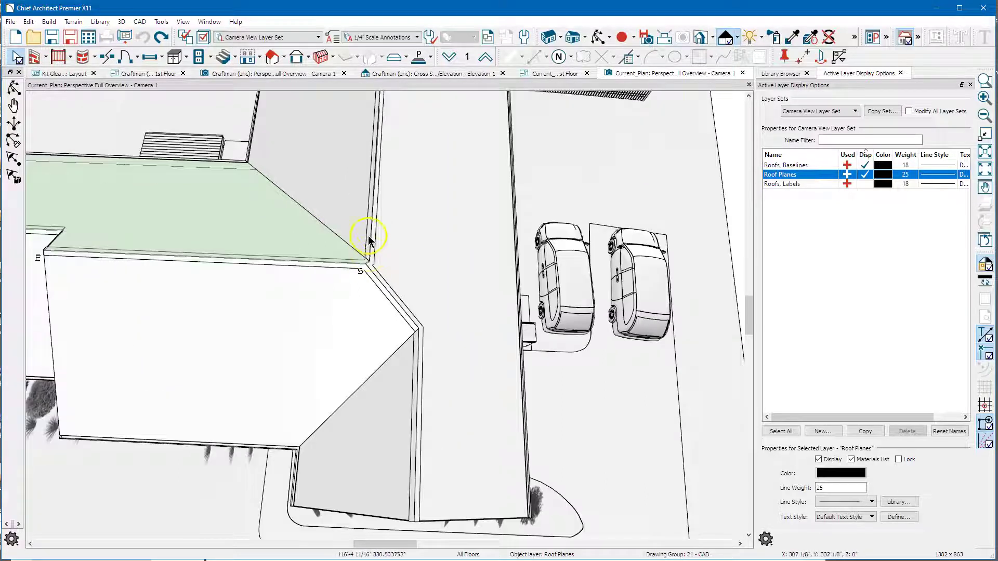
click(367, 289)
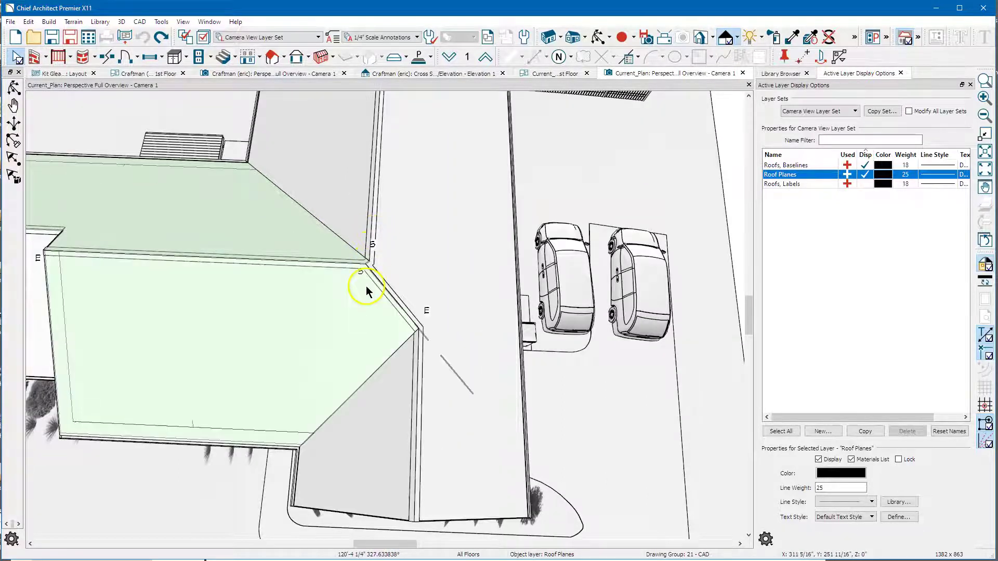
scroll(367, 254, down, 2)
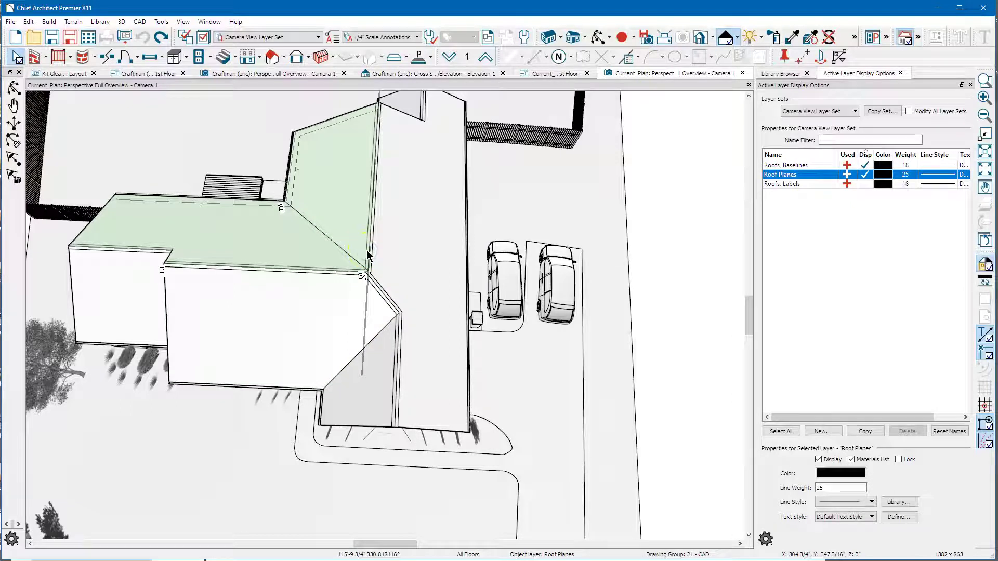
key(ctrl+y)
click(212, 239)
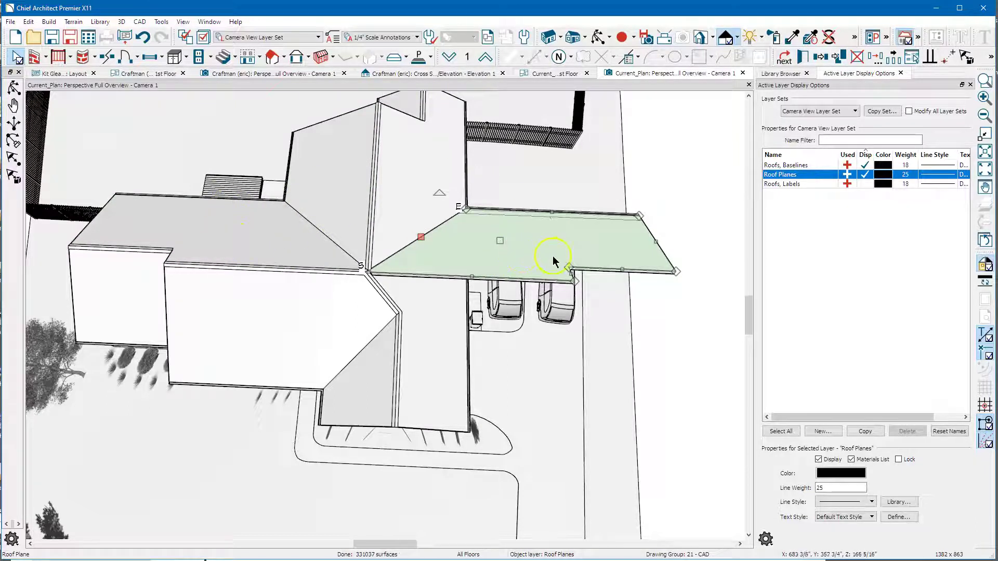
Pull the outer end edge of the reflected roof plane inward to line up with the short edge at its ridge
click(521, 255)
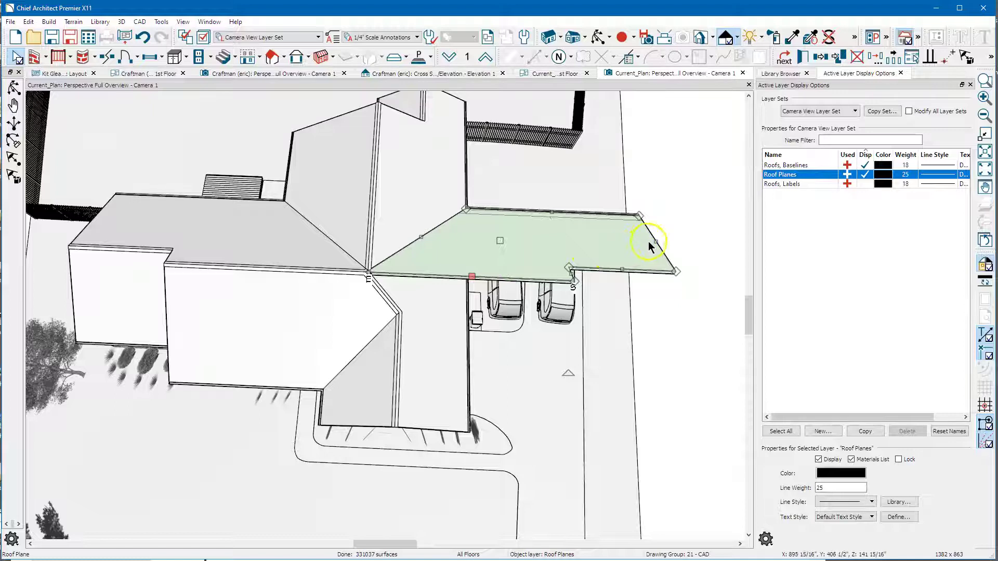
drag(655, 242, 576, 279)
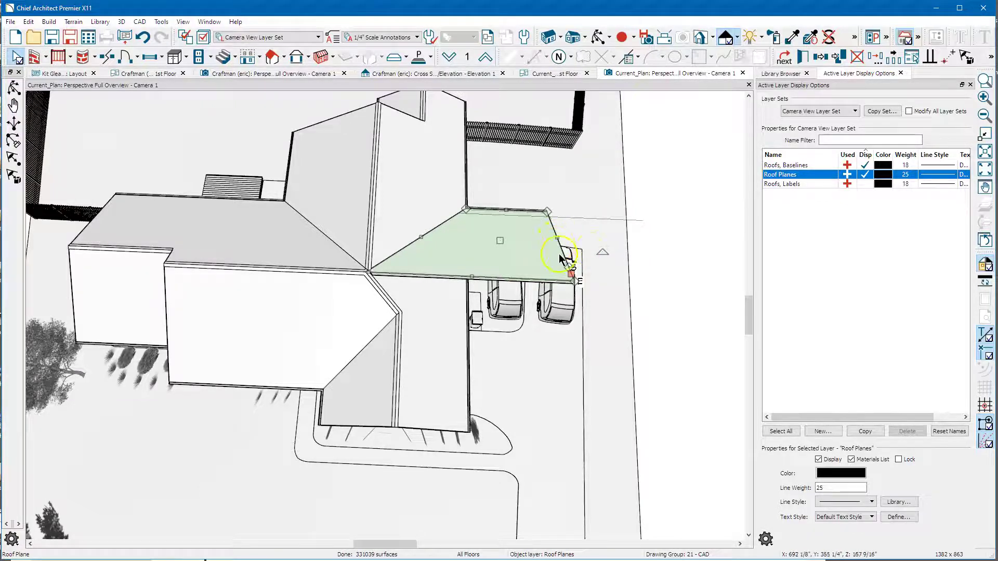
scroll(594, 249, up, 5)
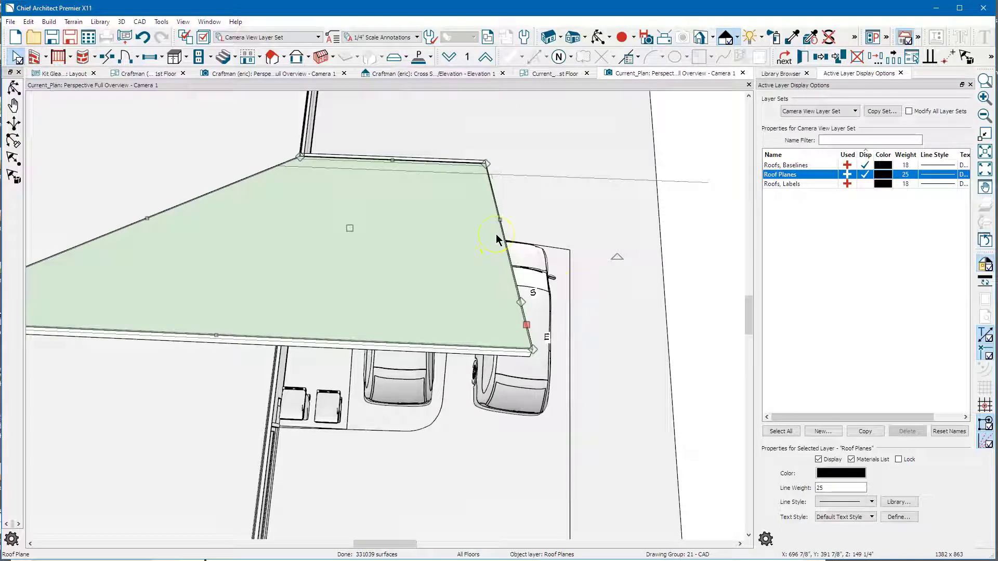
Snap the short edge's corner onto the outer corner of the reflected roof plane and pull the end edge in to the existing eave line
drag(521, 303, 529, 347)
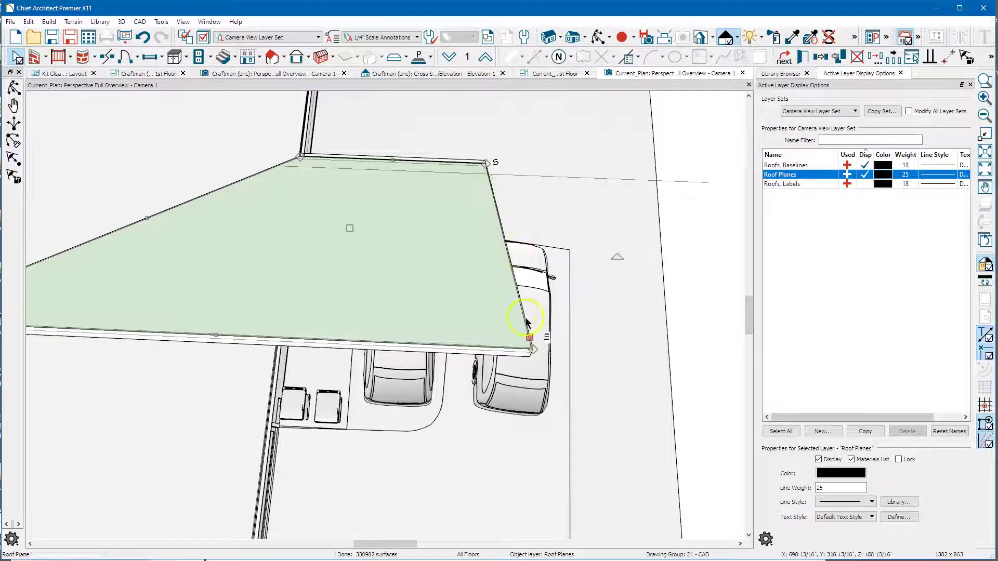
drag(535, 339, 296, 170)
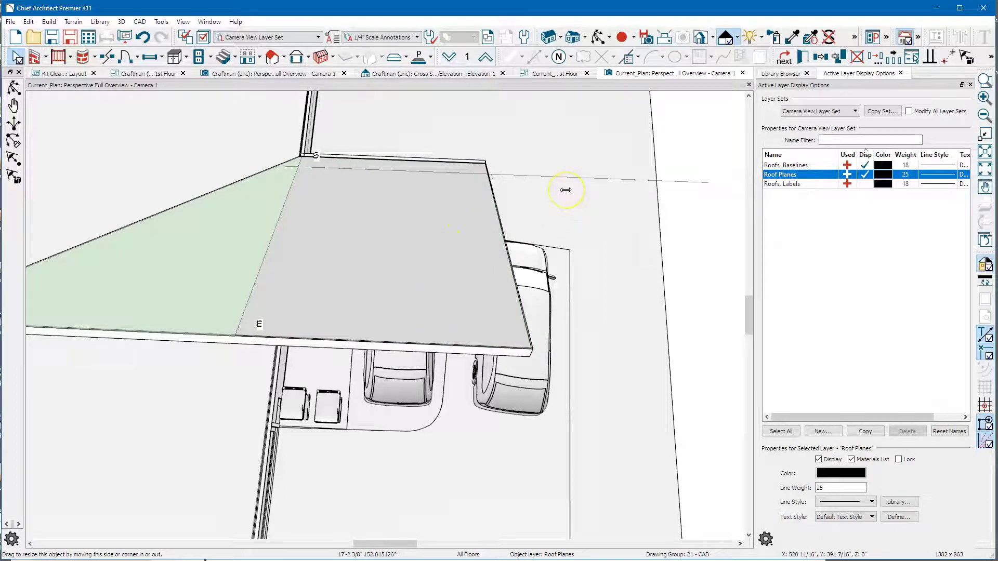
scroll(566, 190, down, 5)
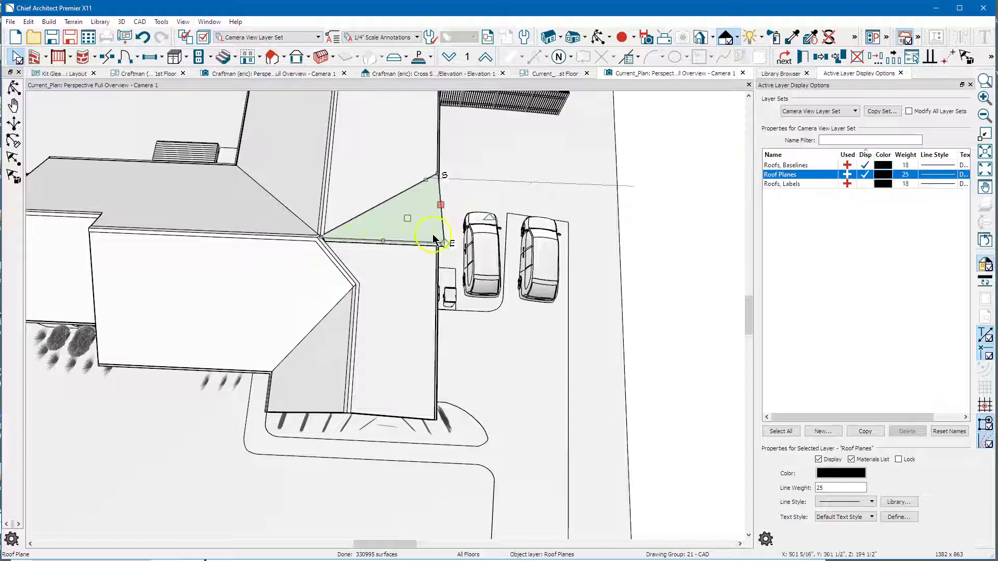
Reflect a copy of the triangular roof plane about the main wing's ridge to form the garage-side half of the gable
click(412, 221)
click(820, 57)
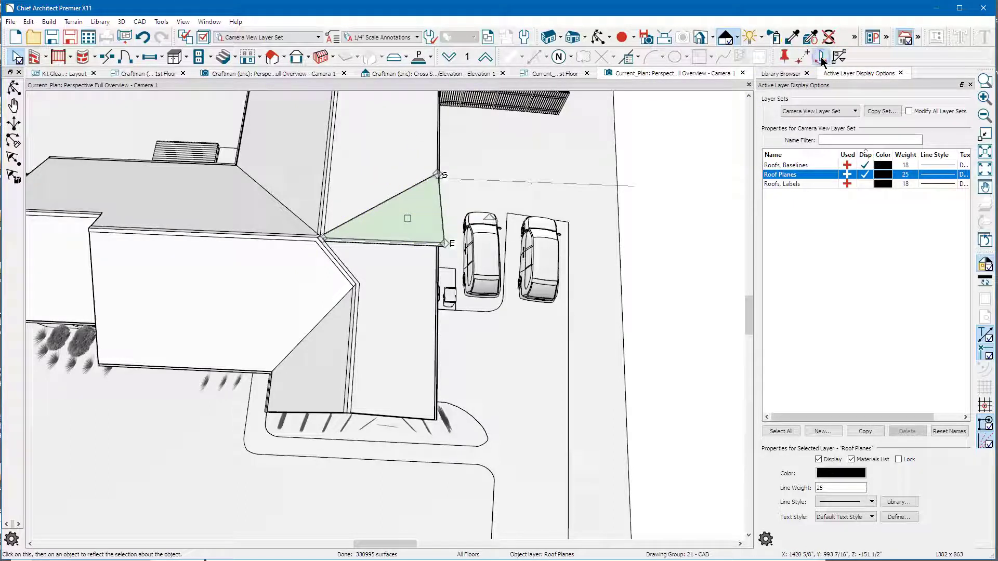
click(442, 281)
click(406, 244)
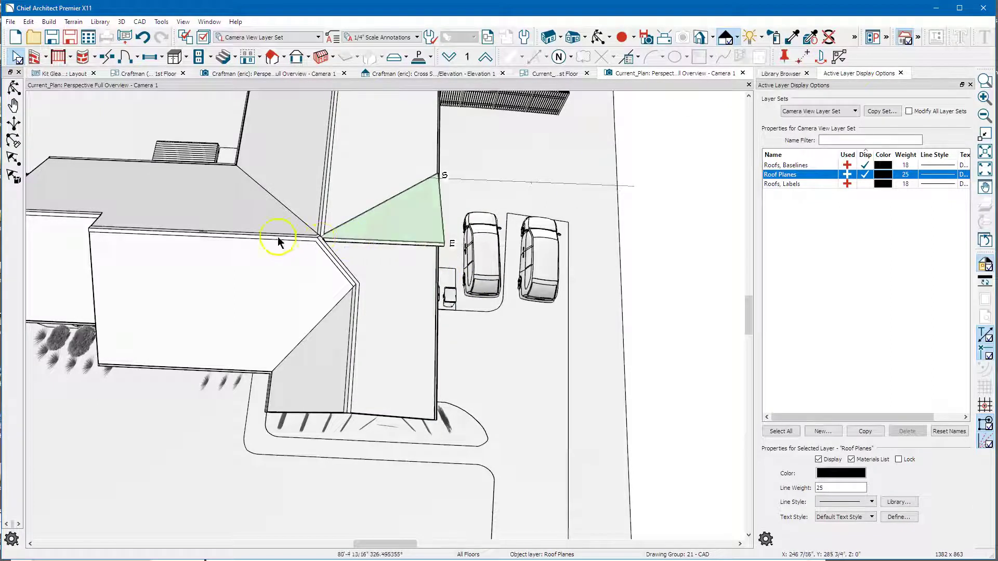
click(236, 230)
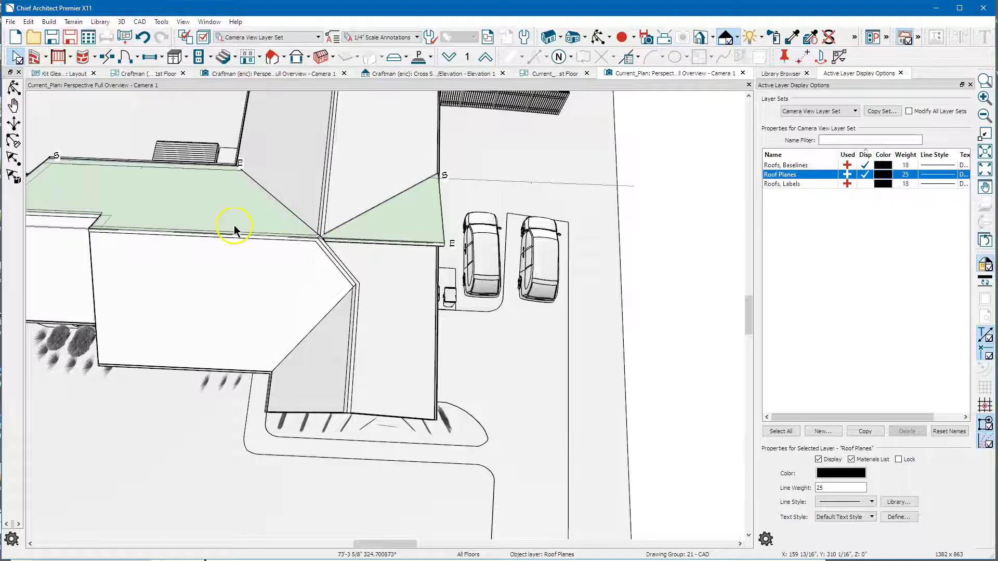
click(234, 226)
click(234, 226)
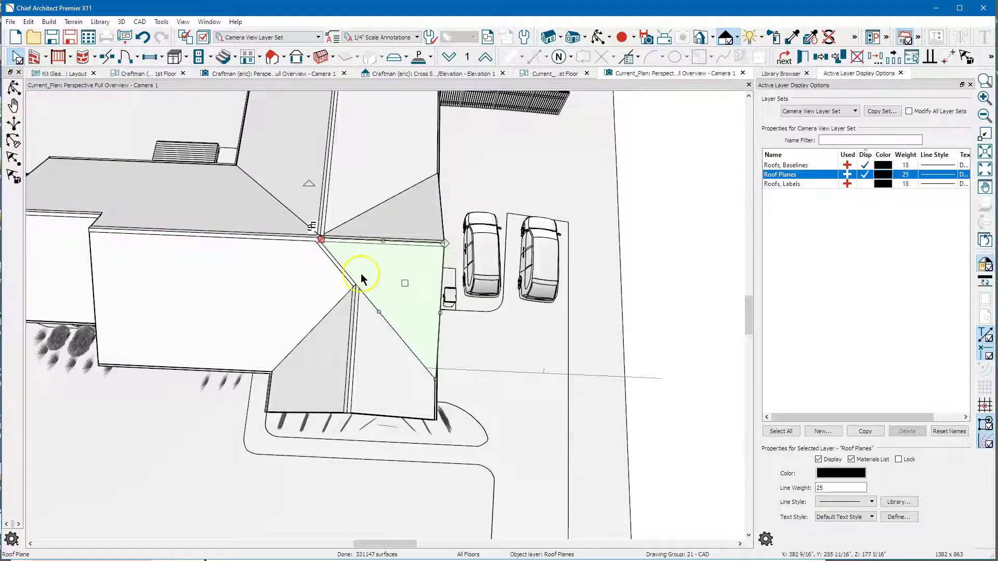
Pull the short diagonal edge of the main wing's front roof plane outward about 1'-4" toward the gable
click(330, 273)
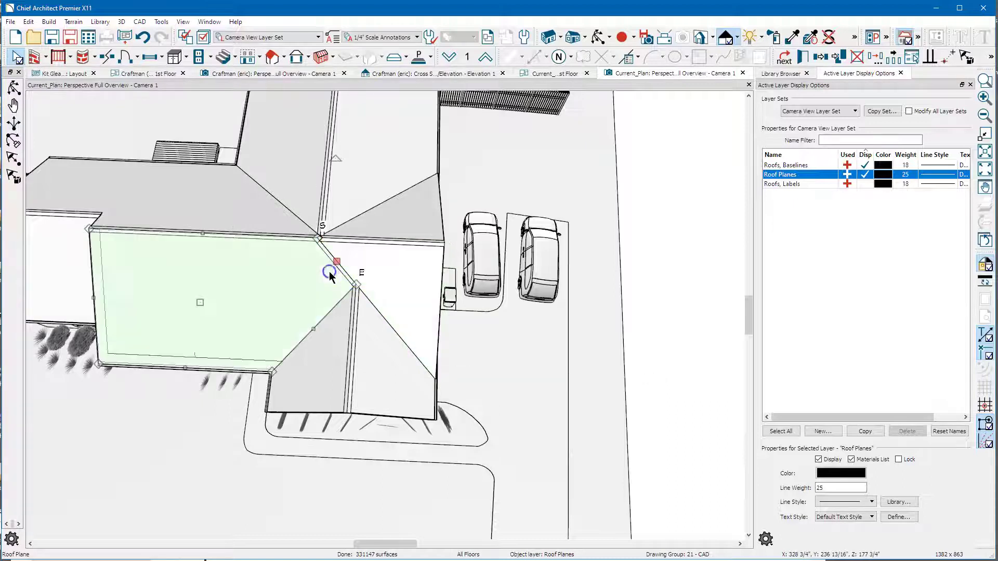
drag(337, 261, 347, 258)
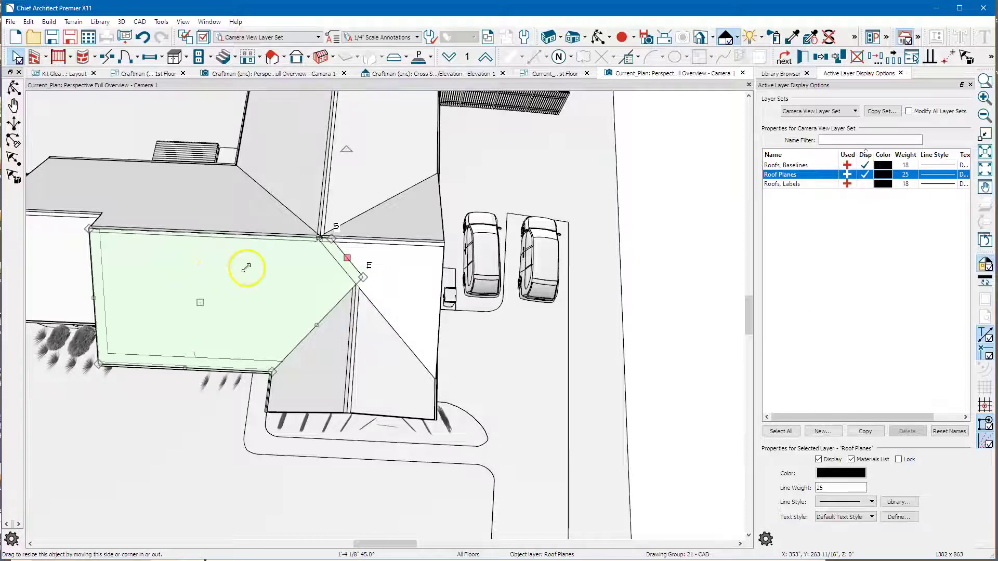
key(Escape)
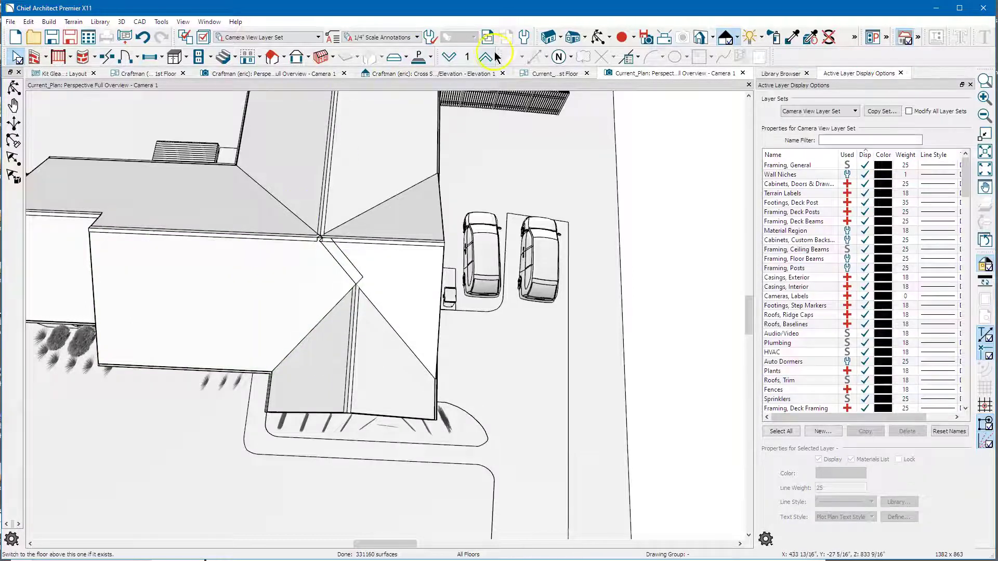
Break the eave of the long driveway-side roof plane at both ends of the gable and at a point between them
click(599, 37)
drag(525, 263, 372, 194)
key(space)
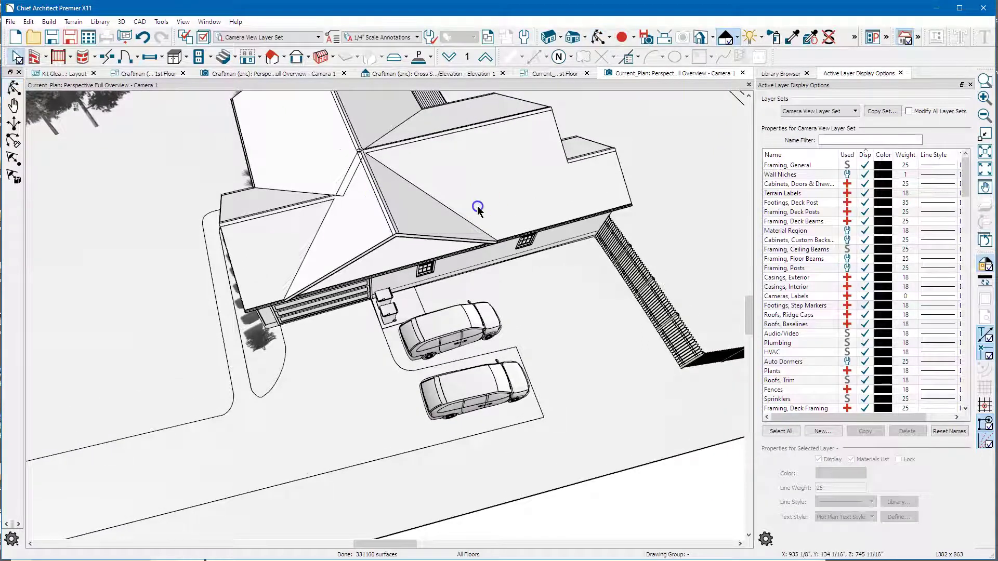
click(316, 227)
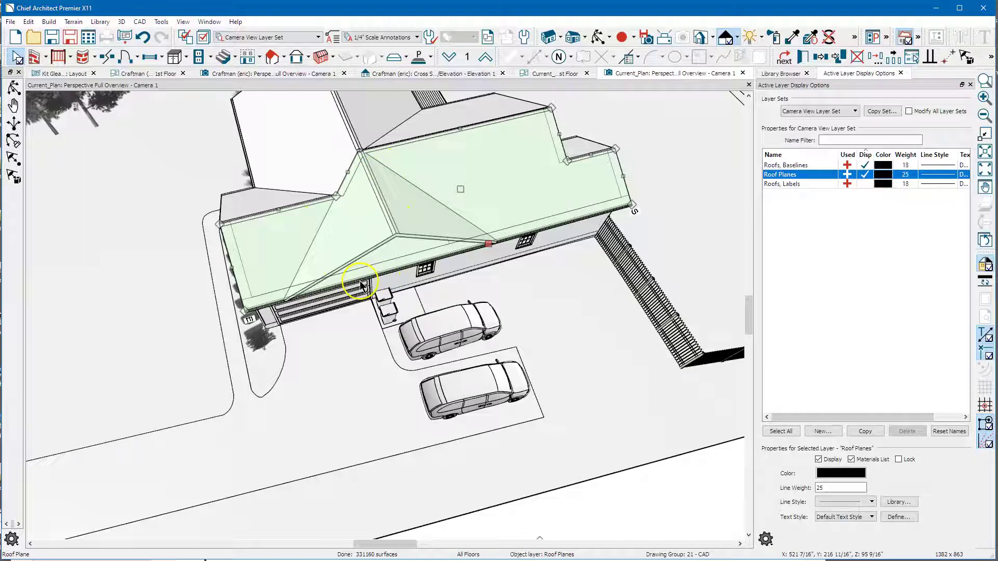
key(3)
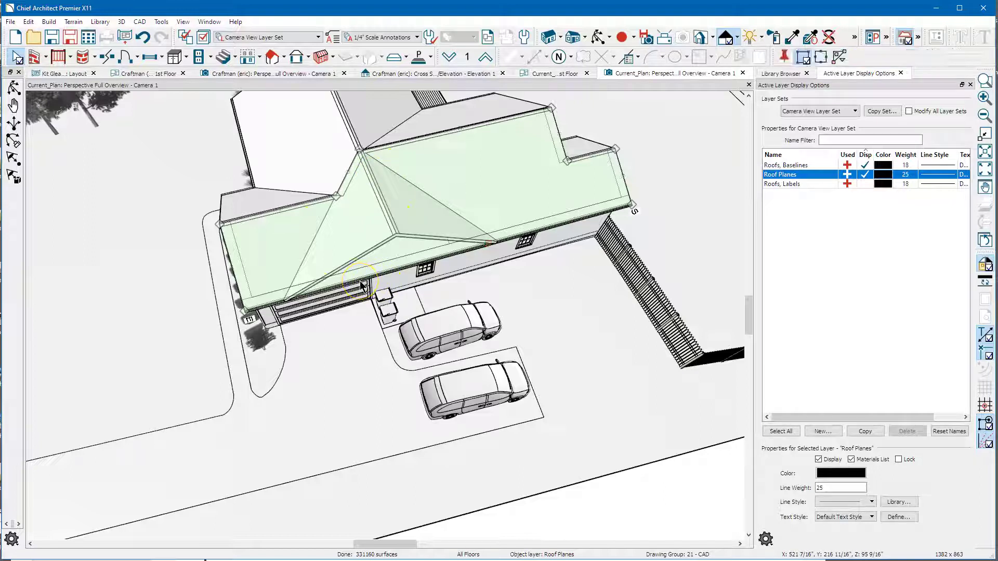
click(503, 238)
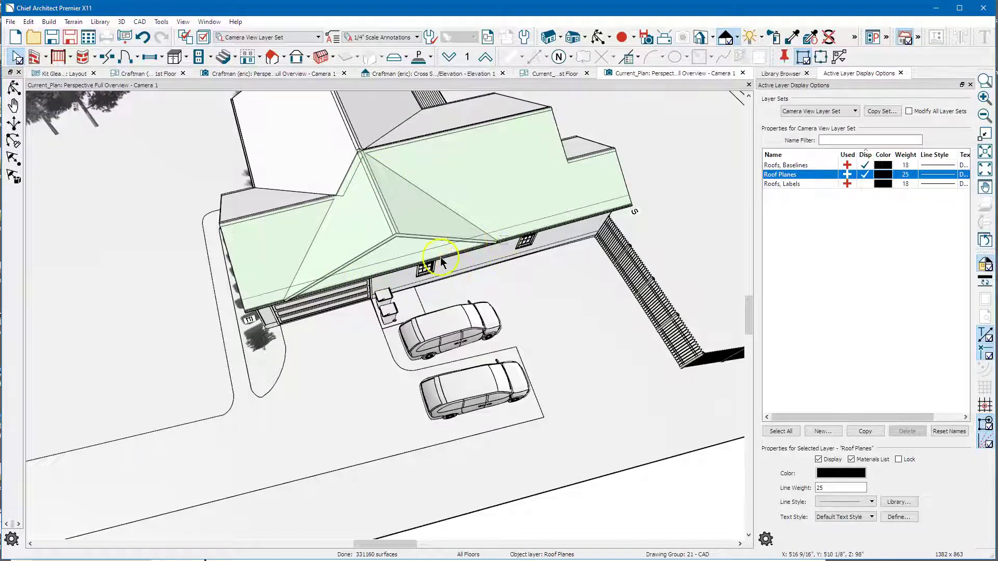
click(388, 265)
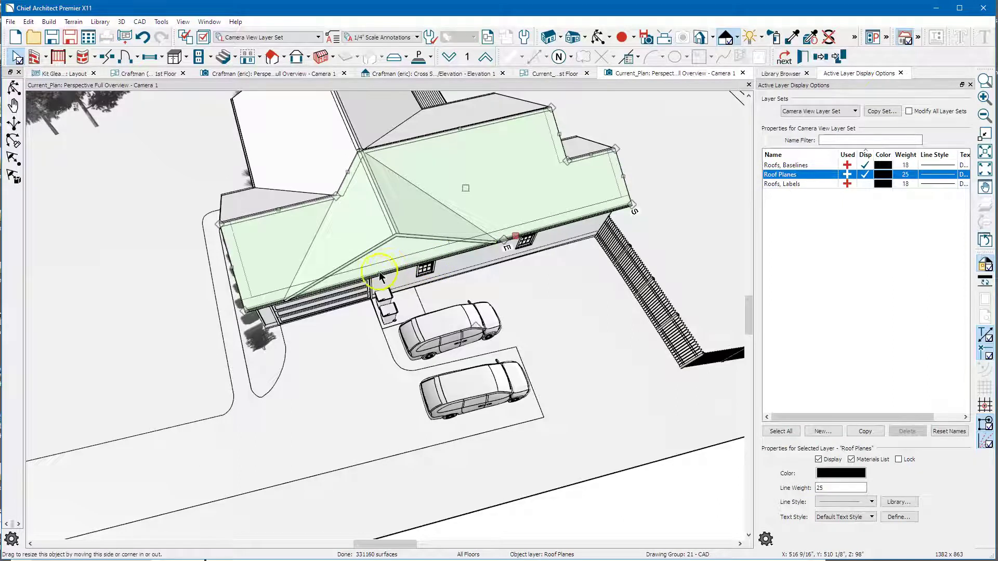
click(274, 303)
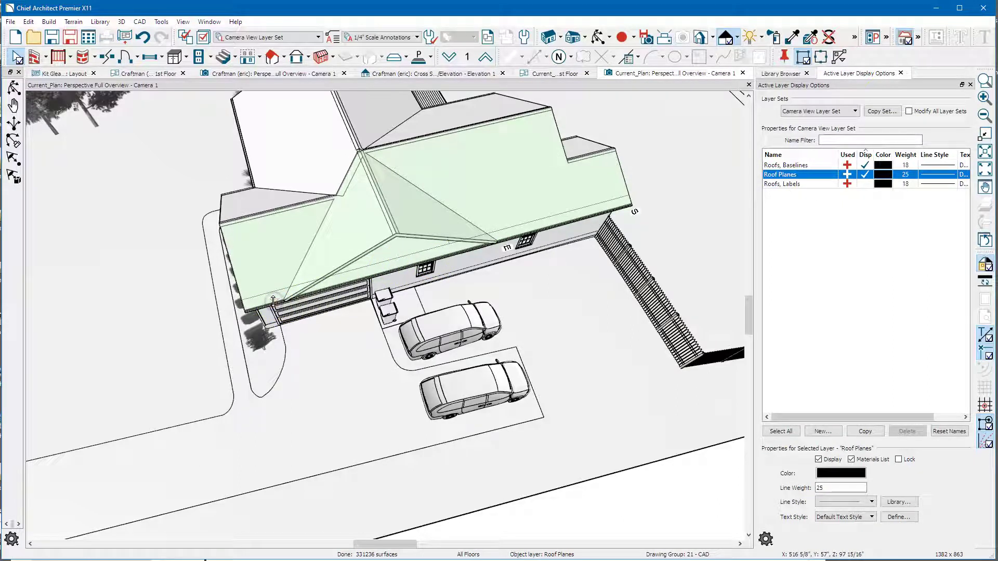
click(398, 270)
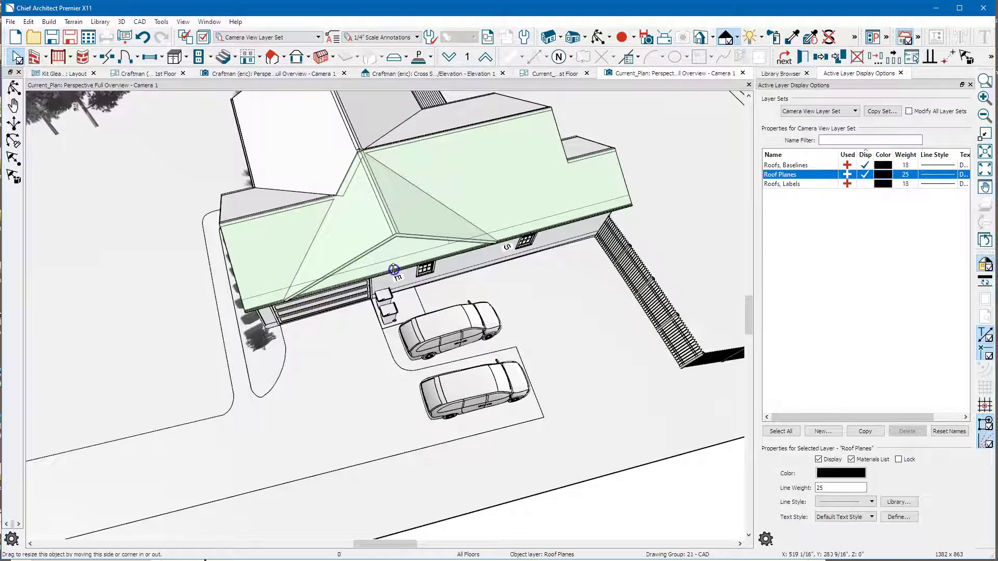
Pull the middle corner of the broken eave up beneath the gable, close to where the ridges meet
click(374, 200)
drag(374, 201, 363, 183)
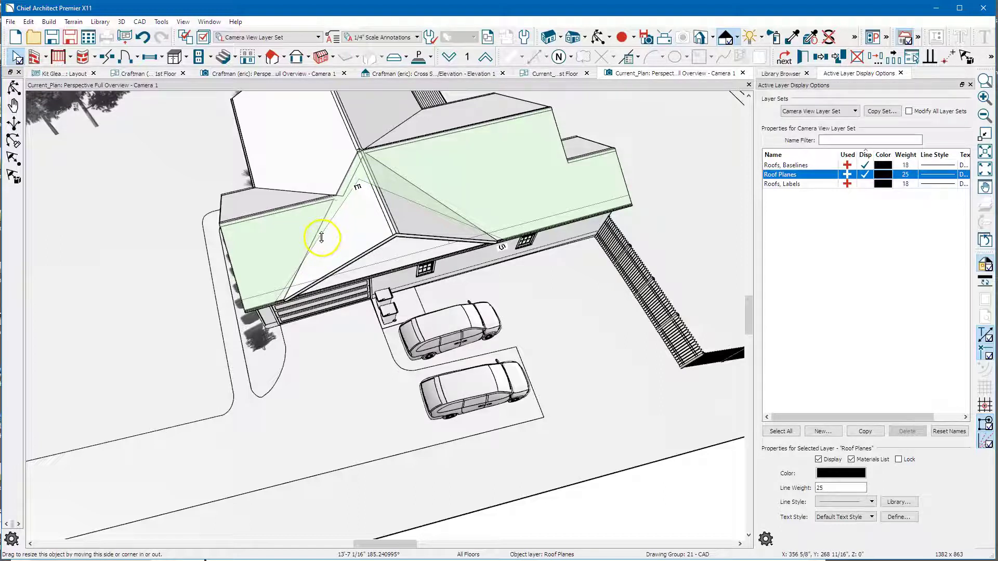
drag(322, 237, 322, 238)
key(Escape)
Align the two cut edges of the driveway-side roof plane with the valley lines on either side of the gable
click(432, 183)
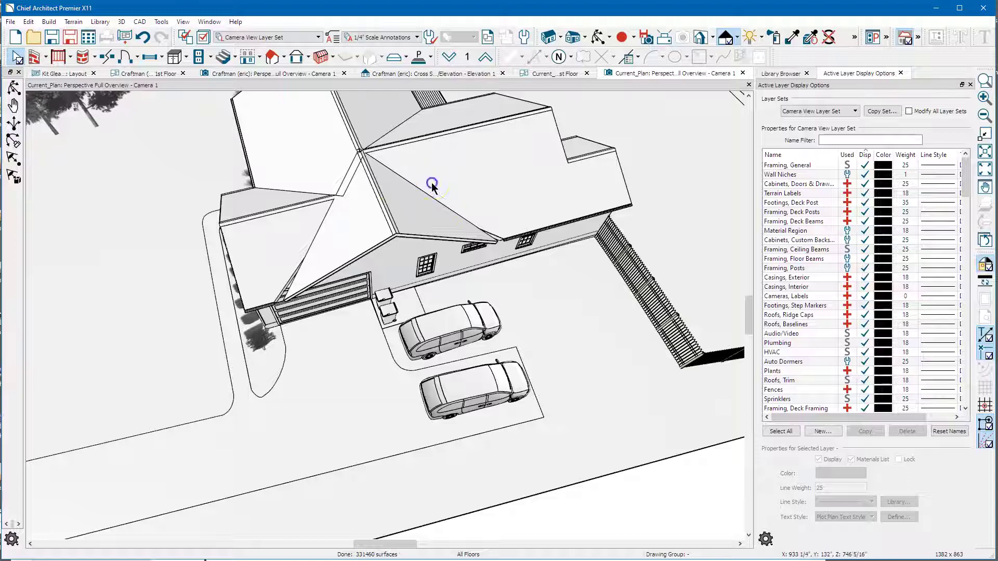
click(432, 186)
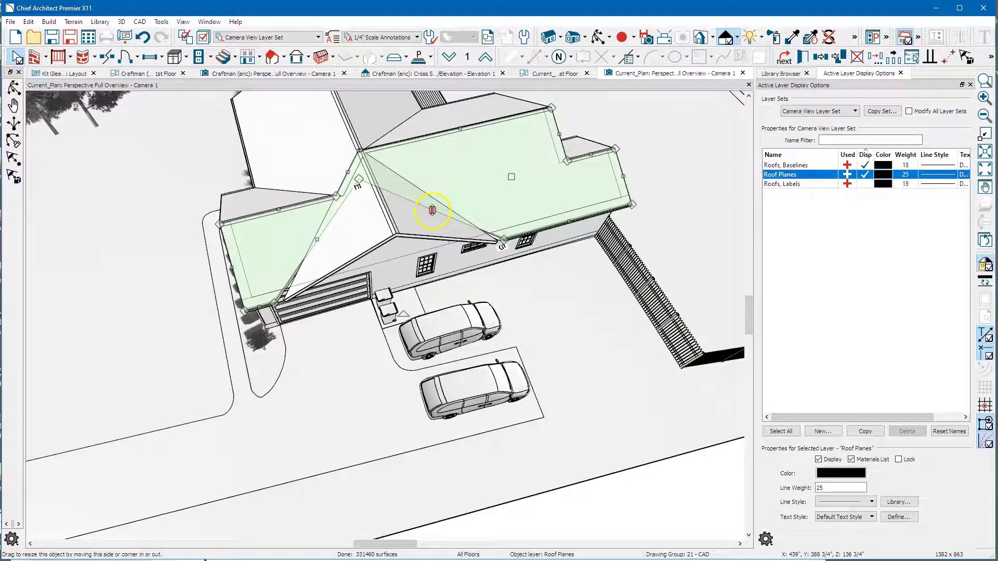
drag(432, 209, 427, 191)
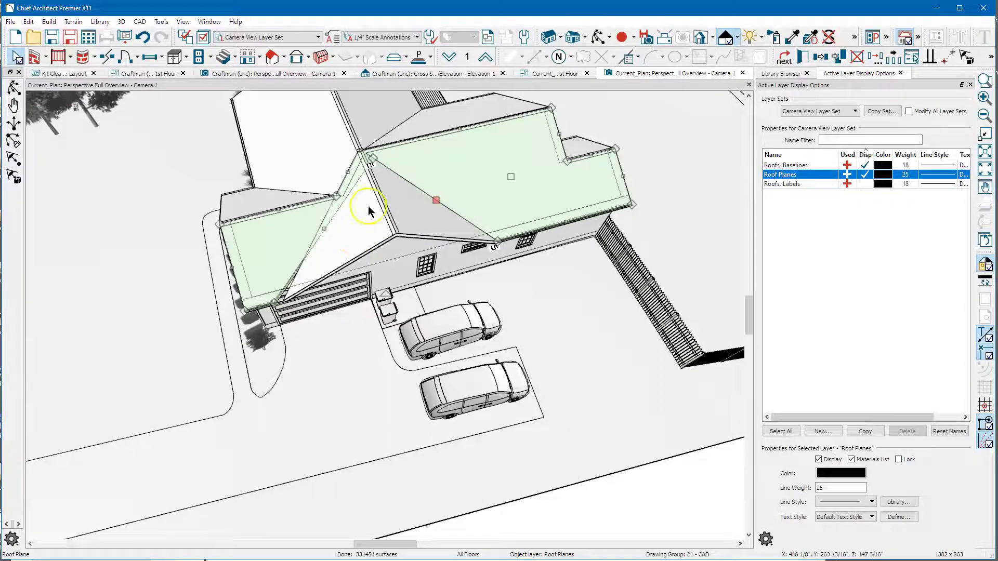
click(326, 236)
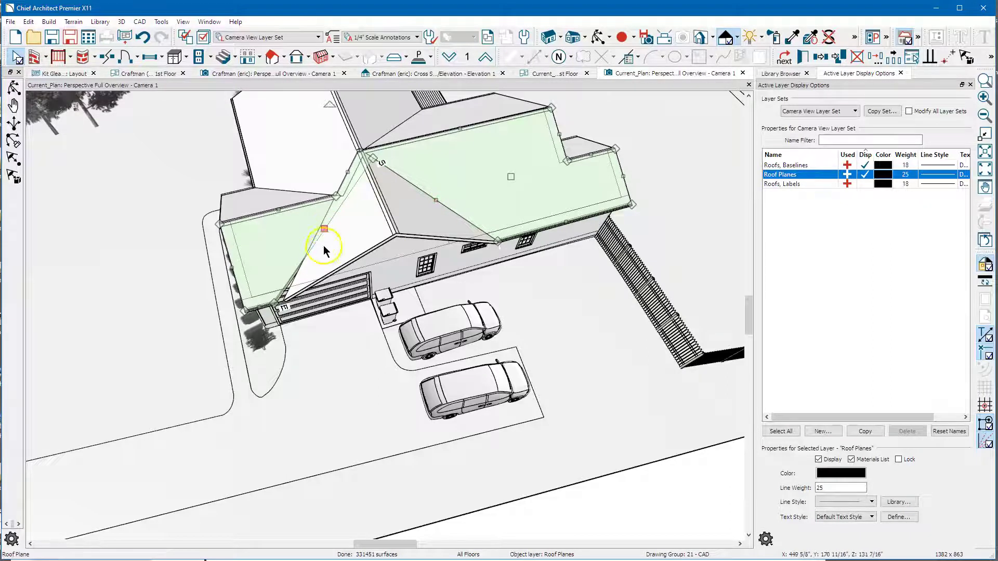
drag(325, 242, 321, 229)
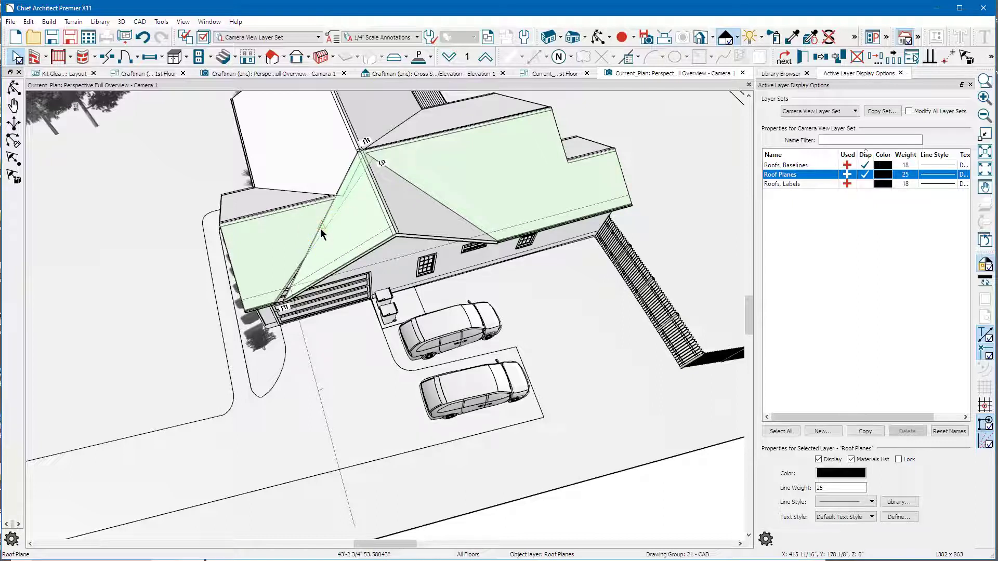
drag(321, 228, 320, 229)
key(Escape)
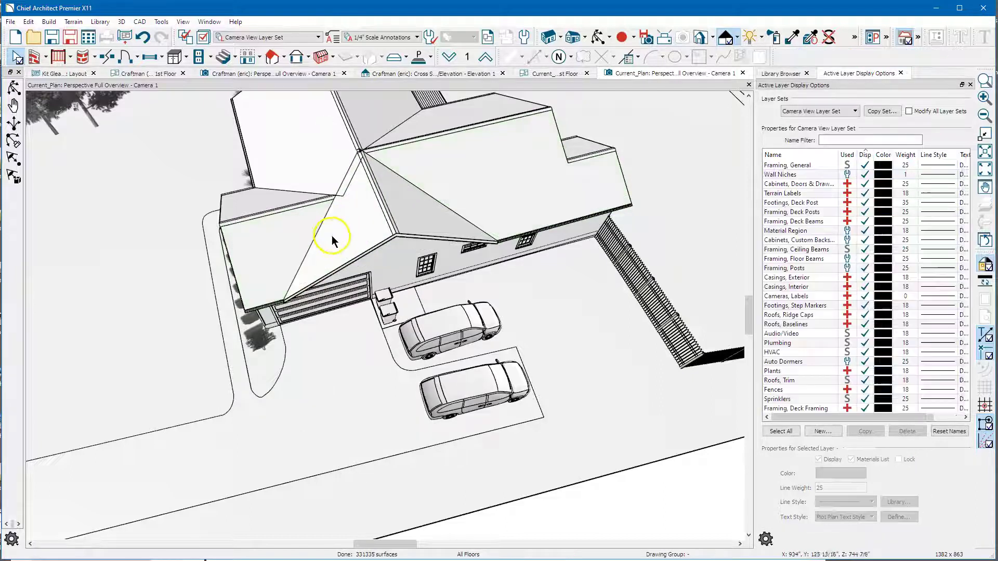
Examine the roof planes adjoining the gable in 3D and where they overlap above the garage in the first-floor plan
click(310, 240)
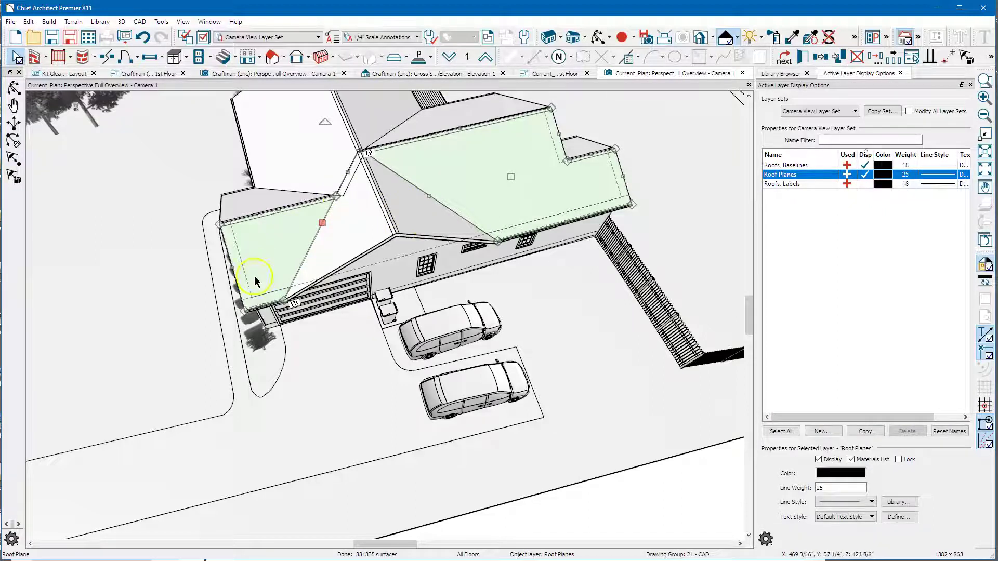
click(327, 174)
click(354, 210)
click(330, 162)
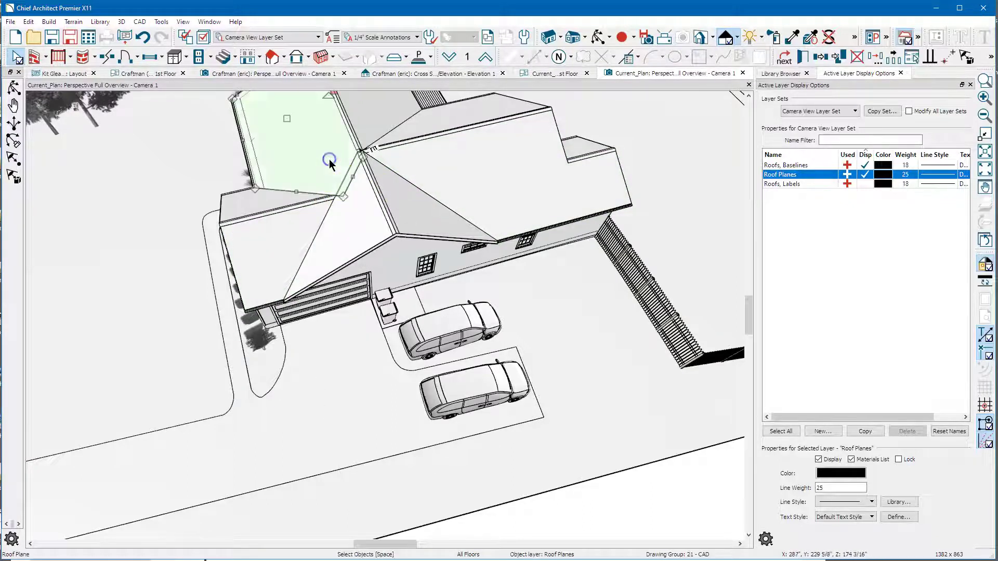
click(544, 75)
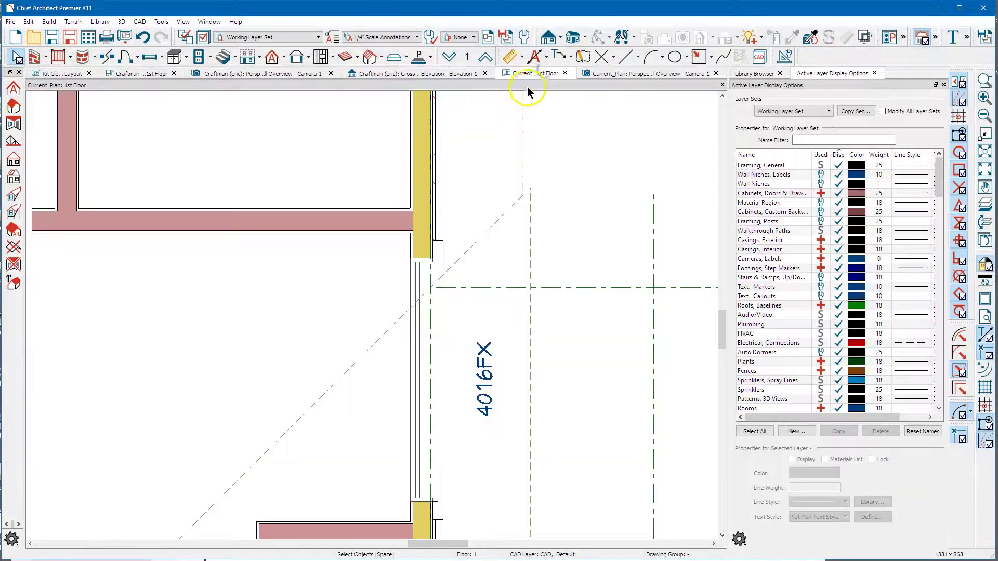
scroll(479, 187, down, 3)
scroll(567, 179, down, 5)
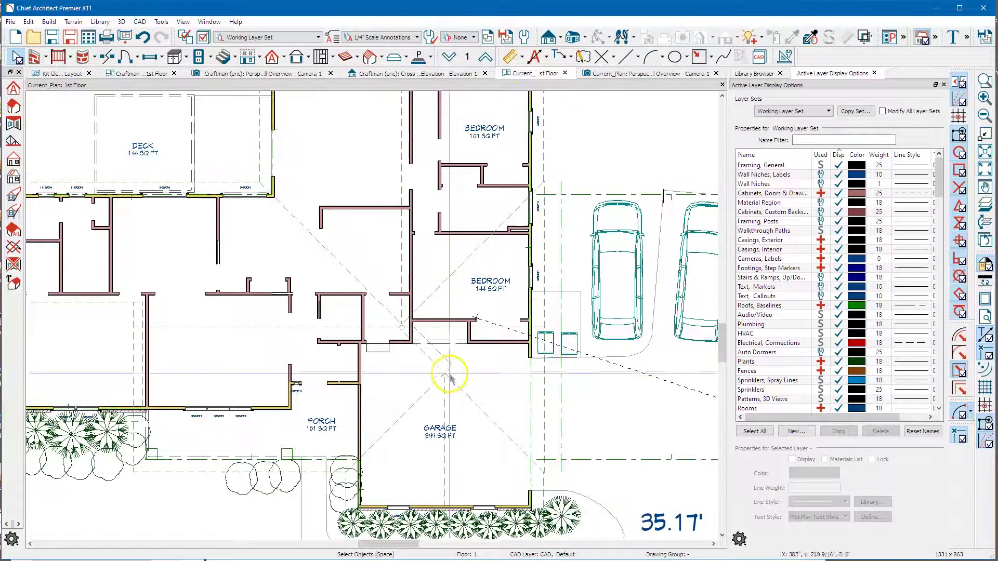
scroll(433, 360, up, 3)
scroll(439, 363, up, 2)
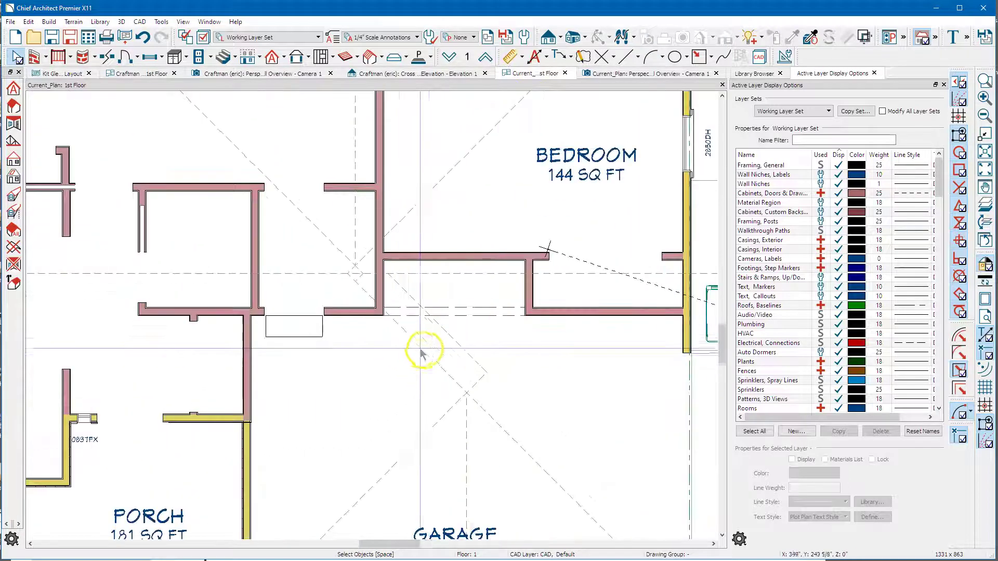
Merge the roof plane over the porch with the coplanar plane on the garage's driveway side using Polyline Union, deleting the original planes
click(486, 345)
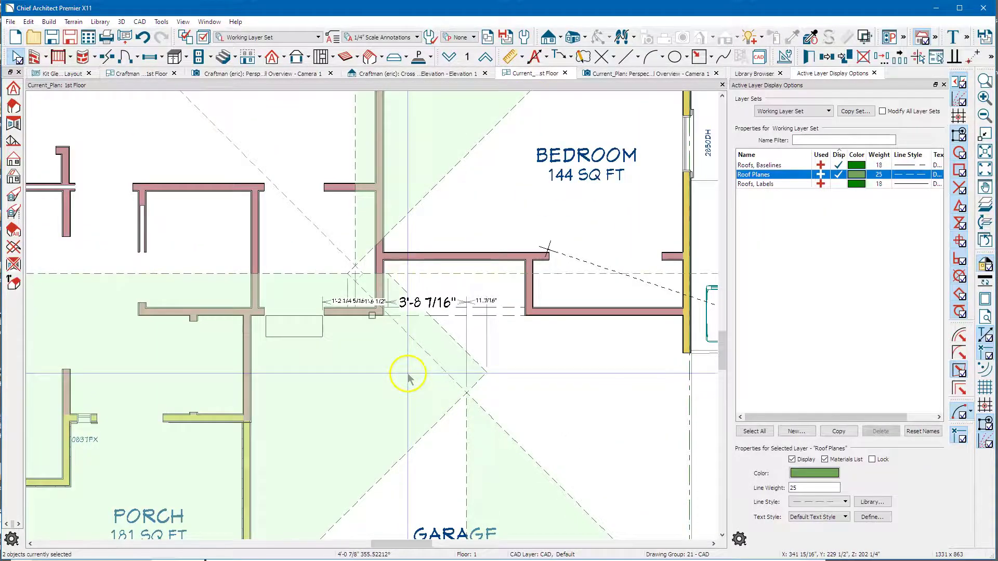
scroll(408, 374, down, 3)
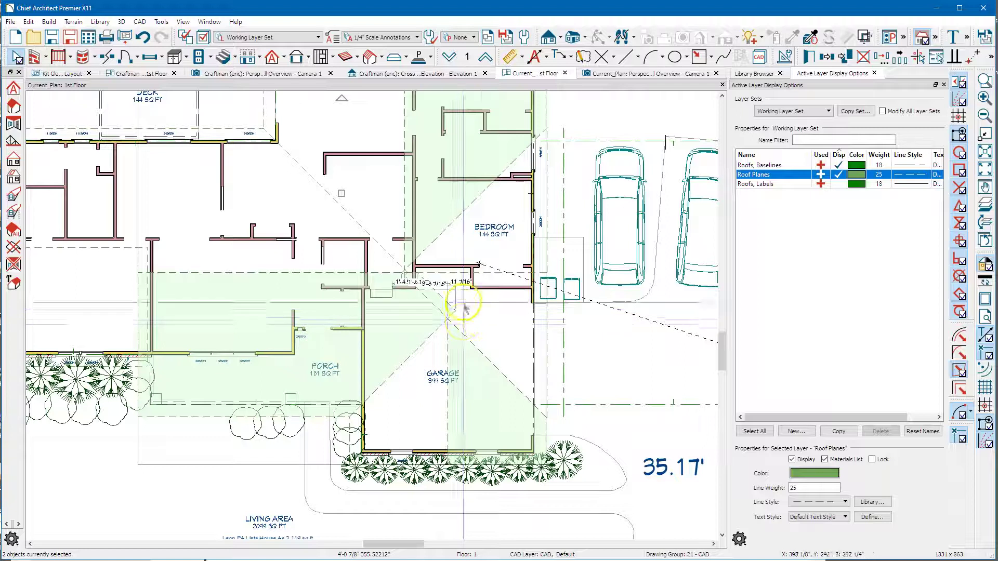
click(460, 316)
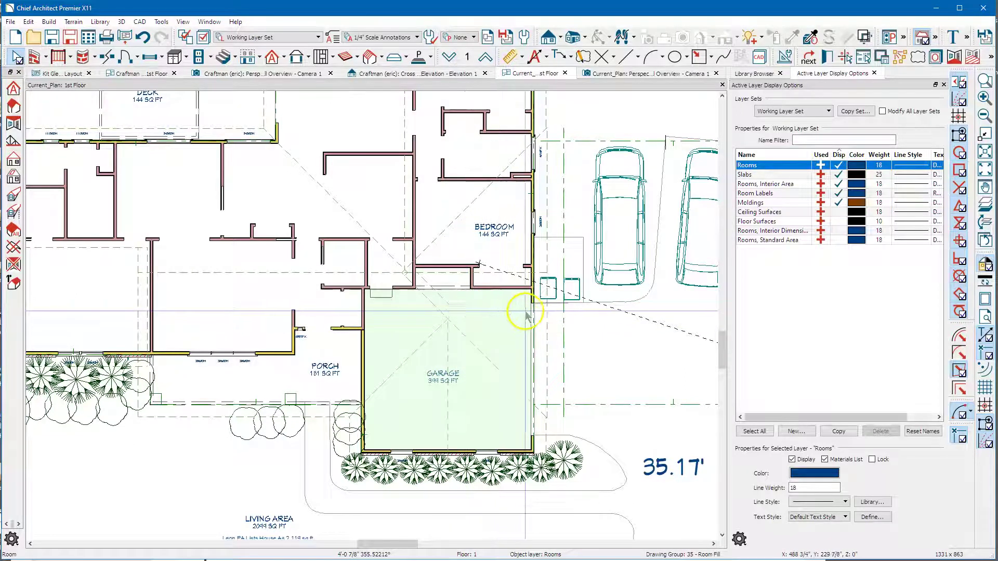
click(535, 328)
click(535, 328)
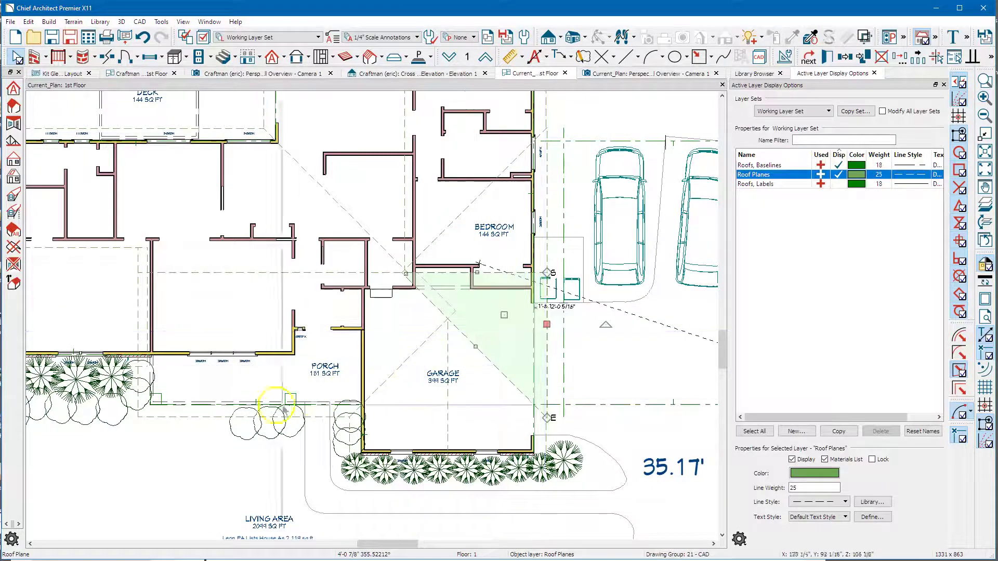
shift+click(207, 422)
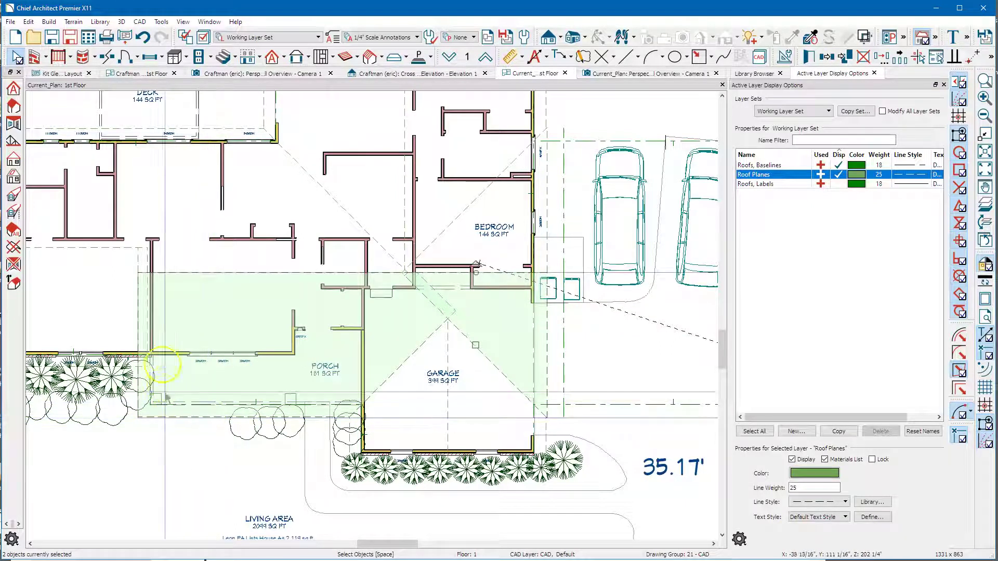
click(165, 359)
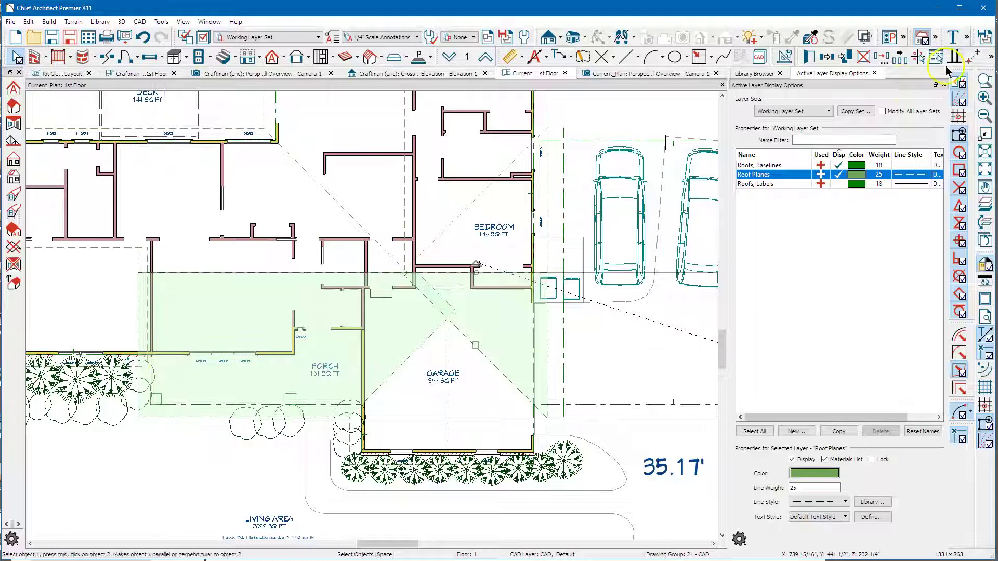
click(988, 58)
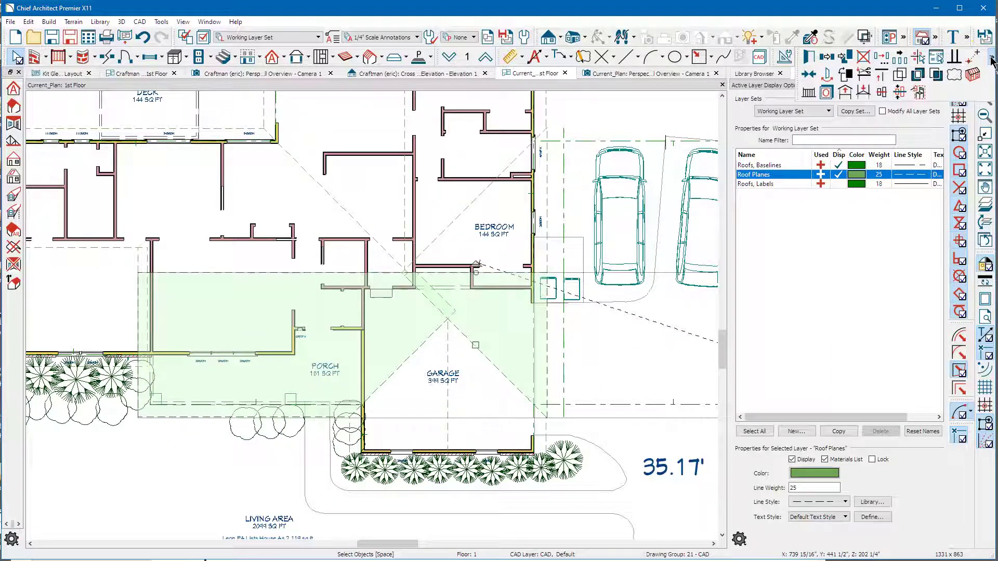
click(973, 55)
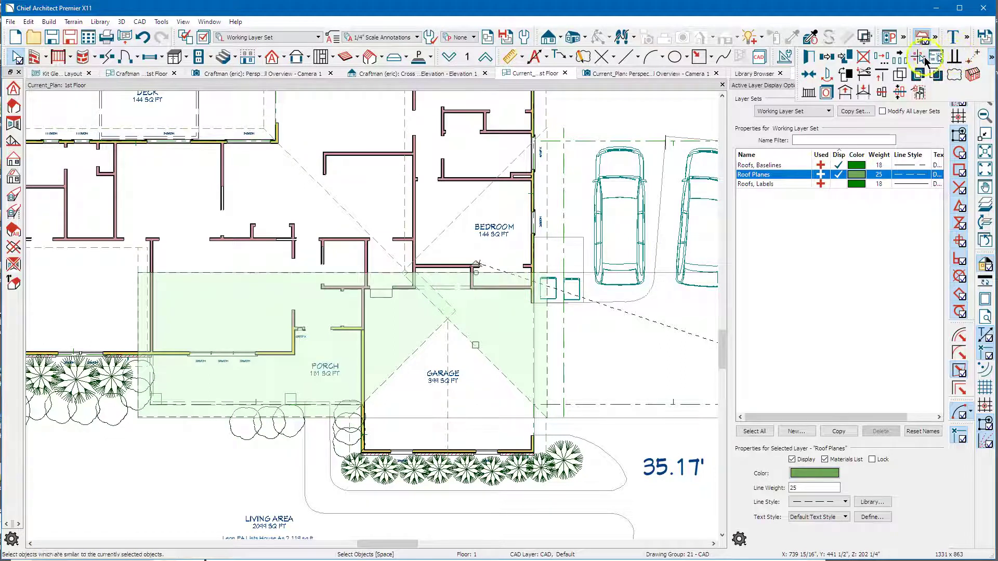
click(900, 75)
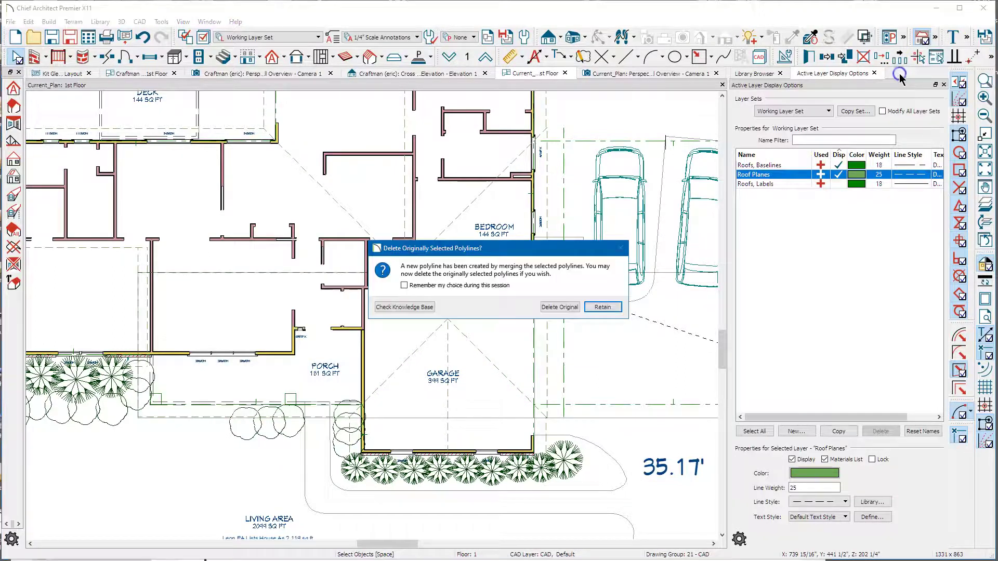
click(559, 306)
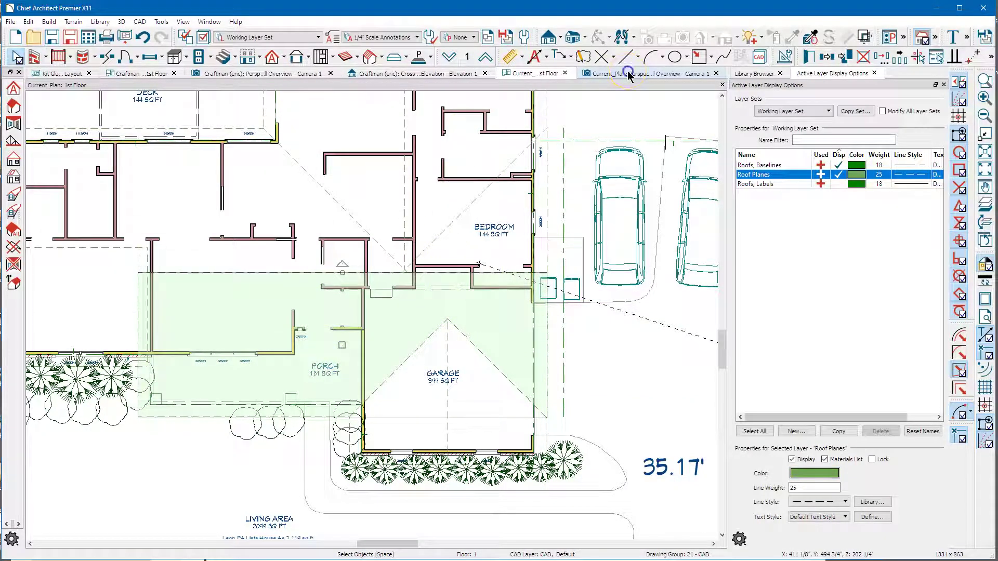
Examine the merged roof in 3D, checking the ridge junction up close and the gable from the front and driveway sides
click(505, 283)
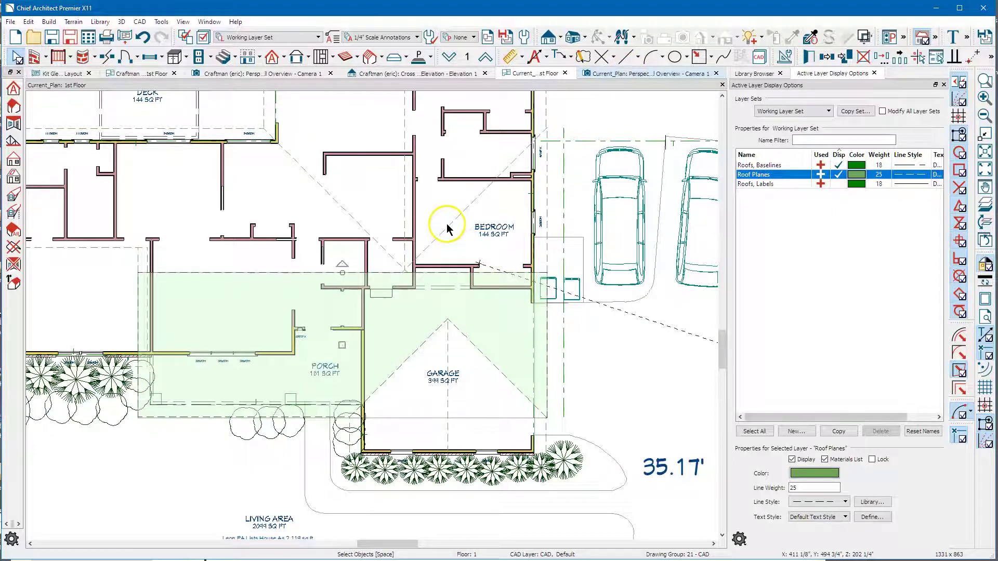
key(ctrl+Tab)
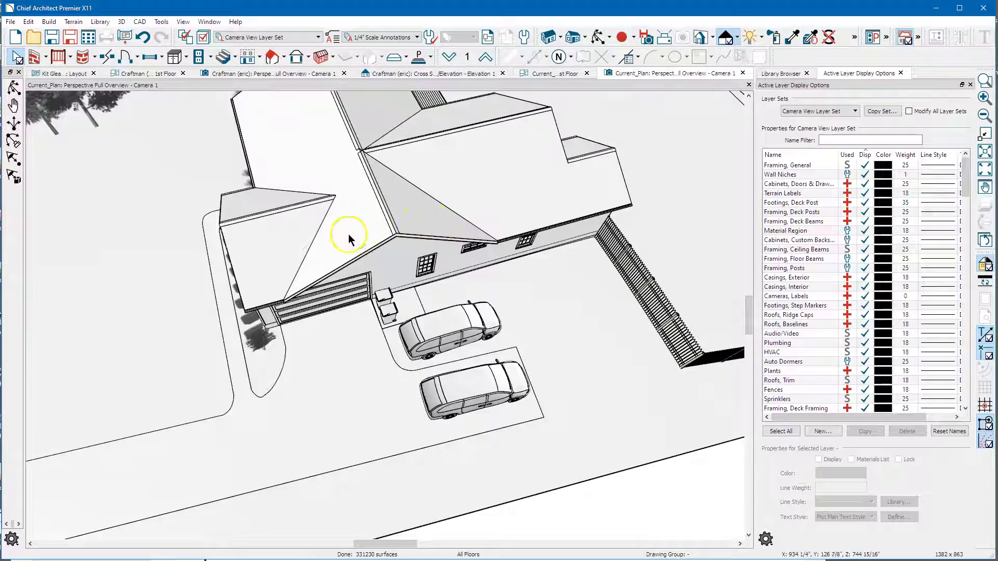
scroll(356, 123, up, 5)
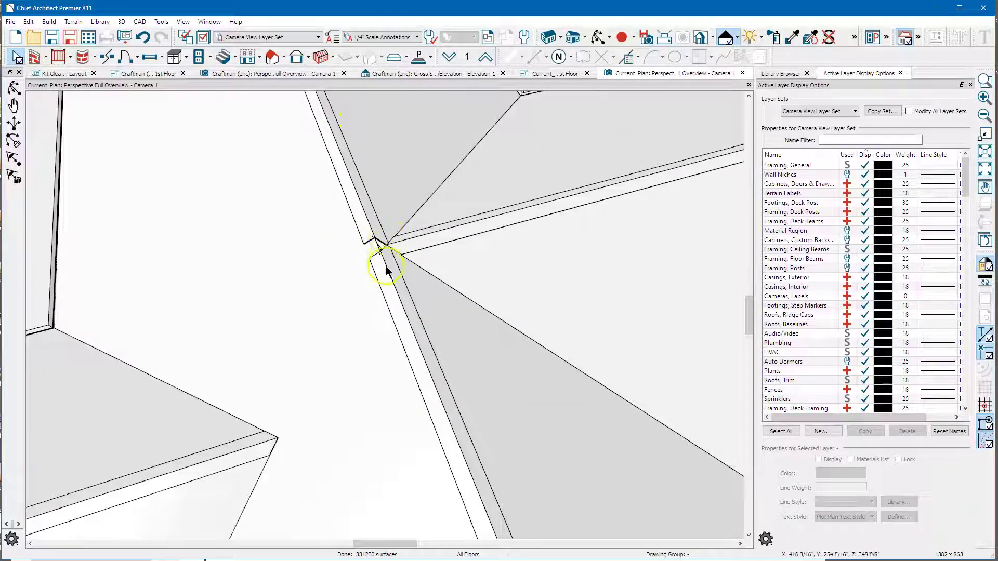
scroll(383, 155, down, 5)
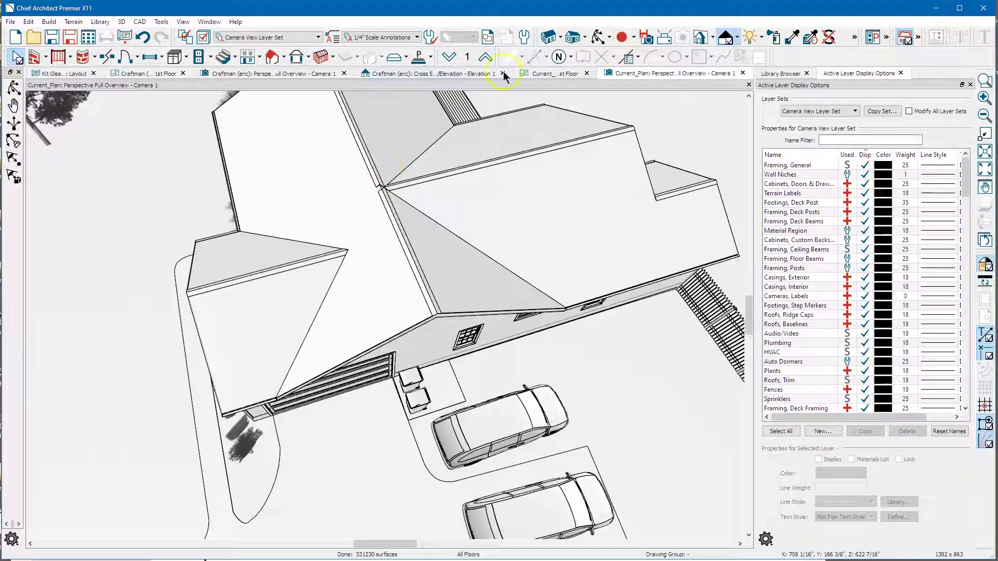
click(599, 38)
drag(494, 290, 493, 215)
drag(382, 180, 426, 256)
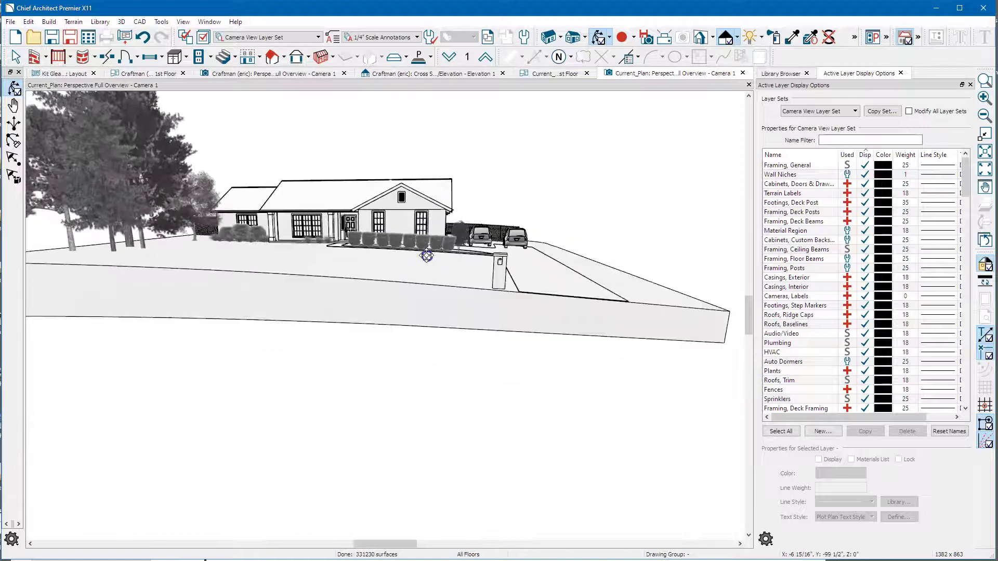
drag(504, 290, 473, 286)
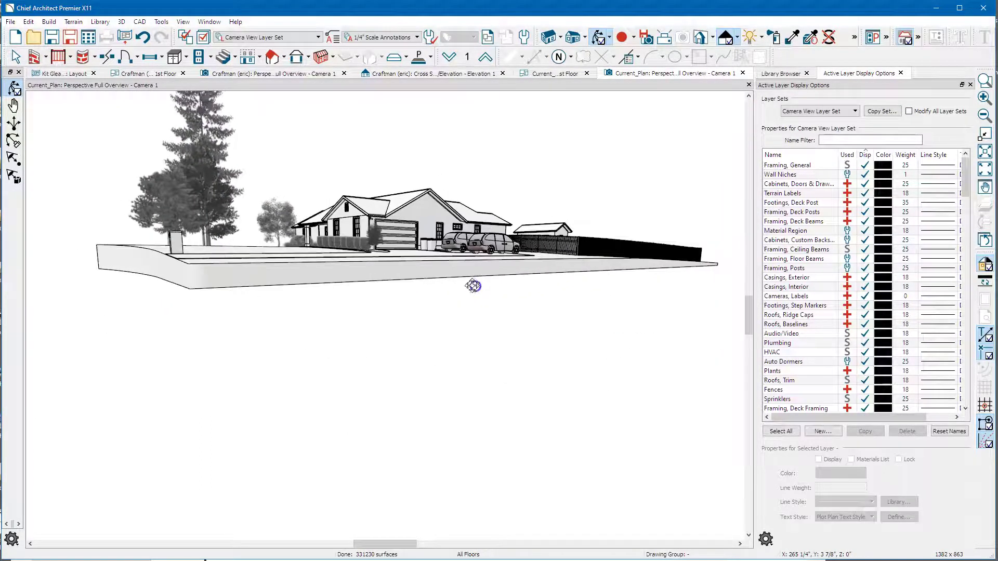
drag(322, 269, 355, 301)
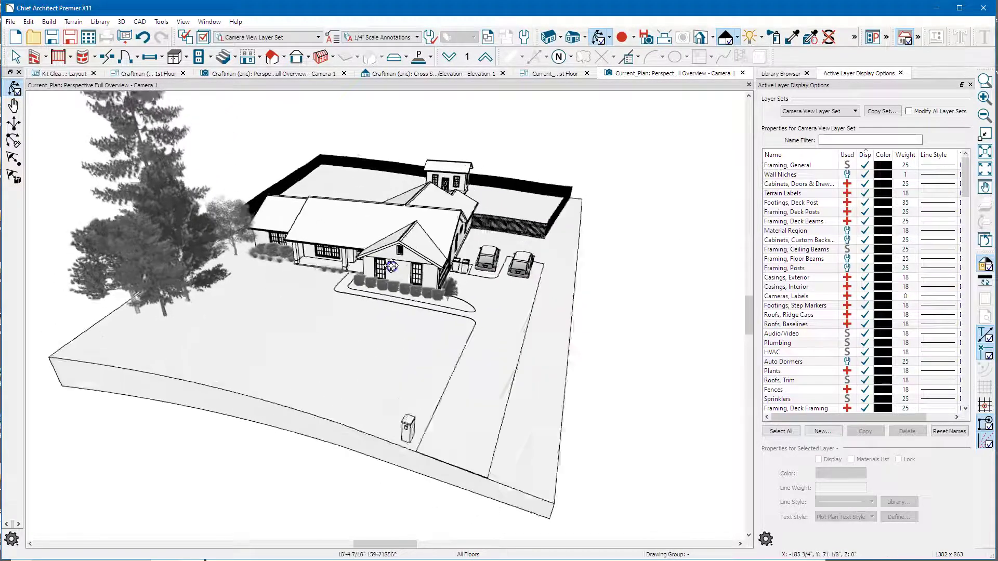